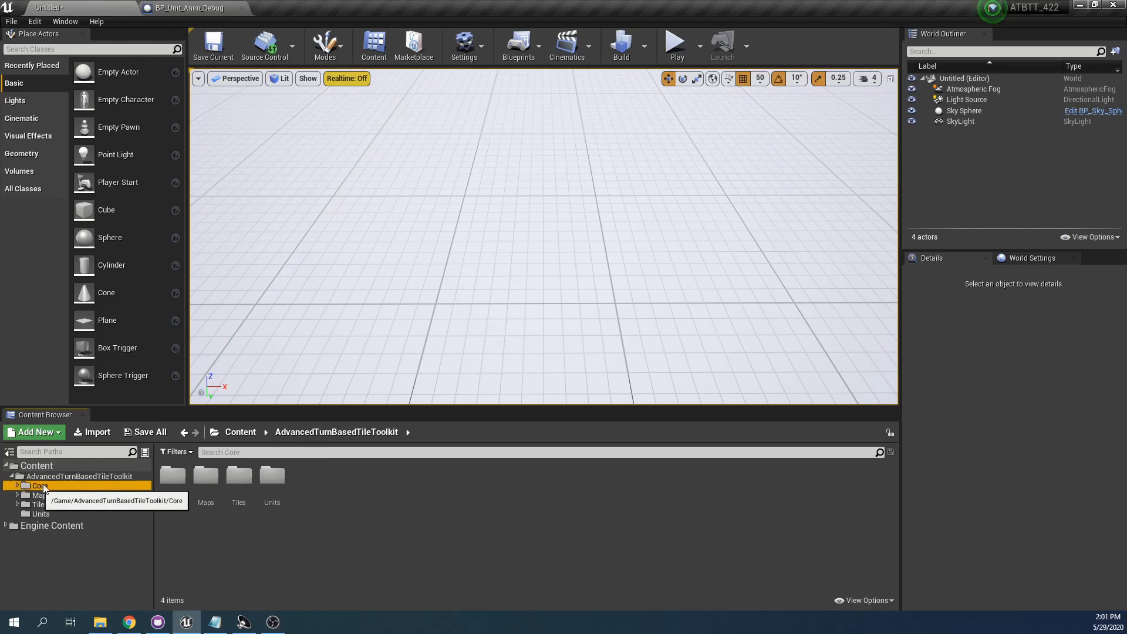
# Place a BP_GridManager from the Core Grid folder in the level and set its location to 0, 0, 0
pyautogui.doubleClick(206, 476)
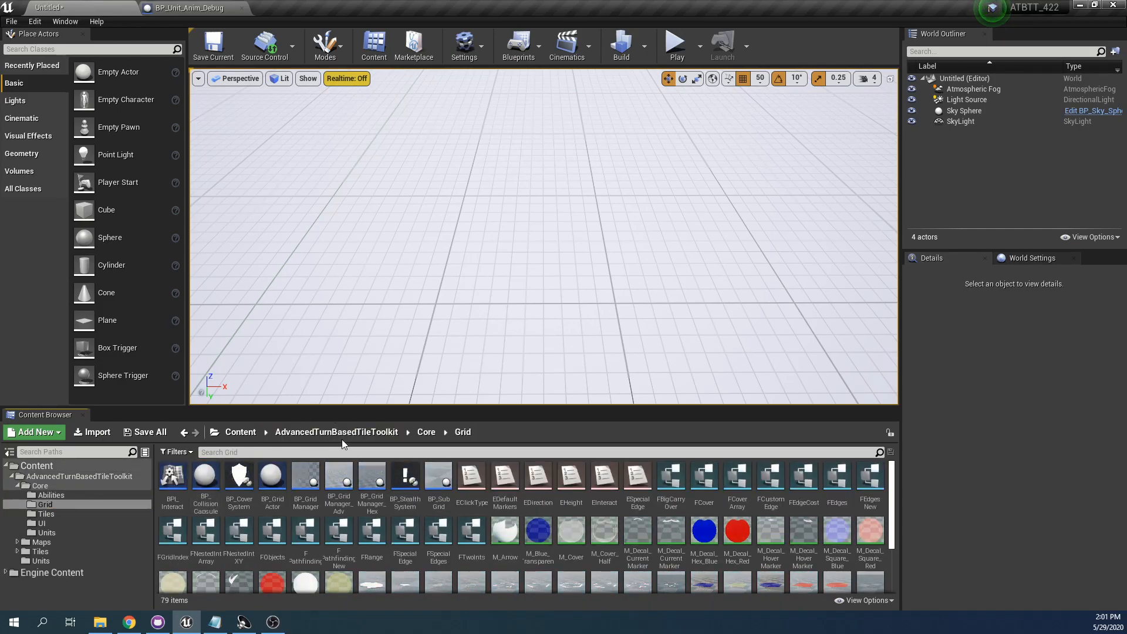
pyautogui.moveTo(305, 475); pyautogui.dragTo(554, 309)
pyautogui.click(1000, 421)
pyautogui.write('0')
pyautogui.press('Tab')
pyautogui.write('0')
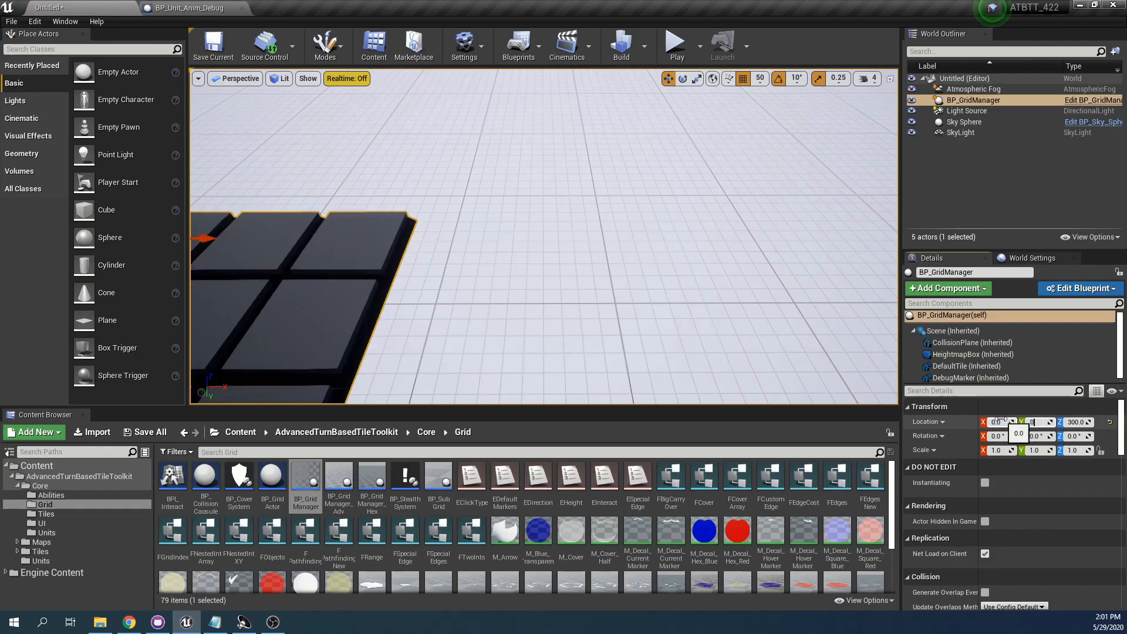
pyautogui.press('Tab')
pyautogui.write('0')
pyautogui.press('Return')
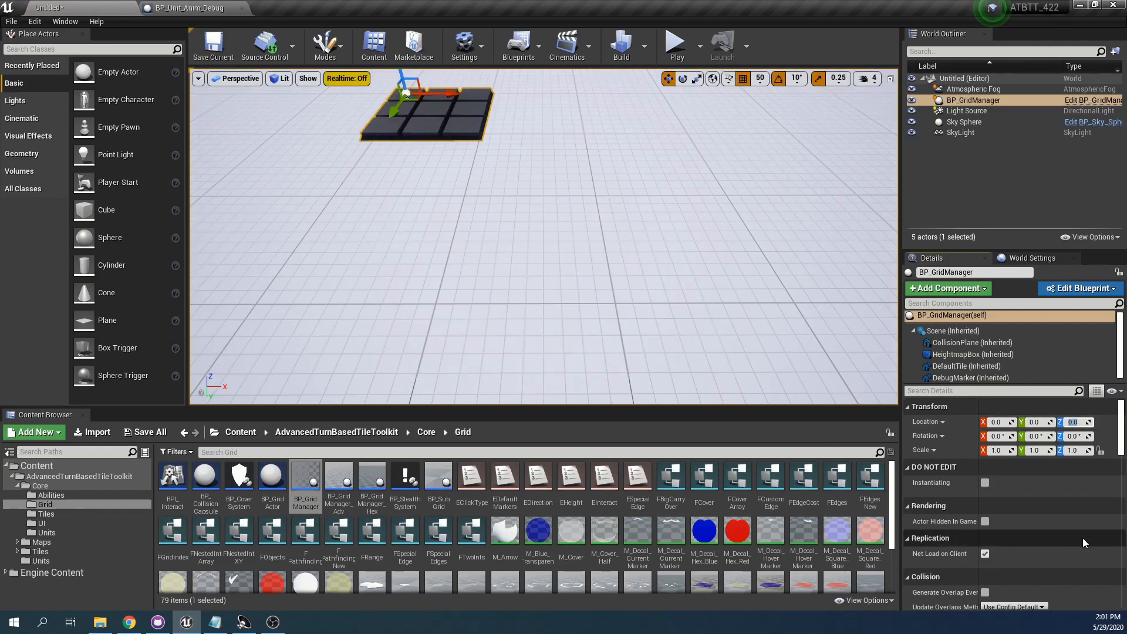
# Set the grid manager's Grid Size X and Grid Size Y to 12
pyautogui.scroll(-8, 1006, 524)
pyautogui.scroll(-1, 1007, 522)
pyautogui.click(986, 489)
pyautogui.write('12')
pyautogui.press('Tab')
pyautogui.write('12')
pyautogui.press('Return')
# Place a BP_Unit_Anim unit from the Units folder on the grid and play-test the level
pyautogui.moveTo(711, 127); pyautogui.dragTo(772, 159, button='right')
pyautogui.click(84, 560)
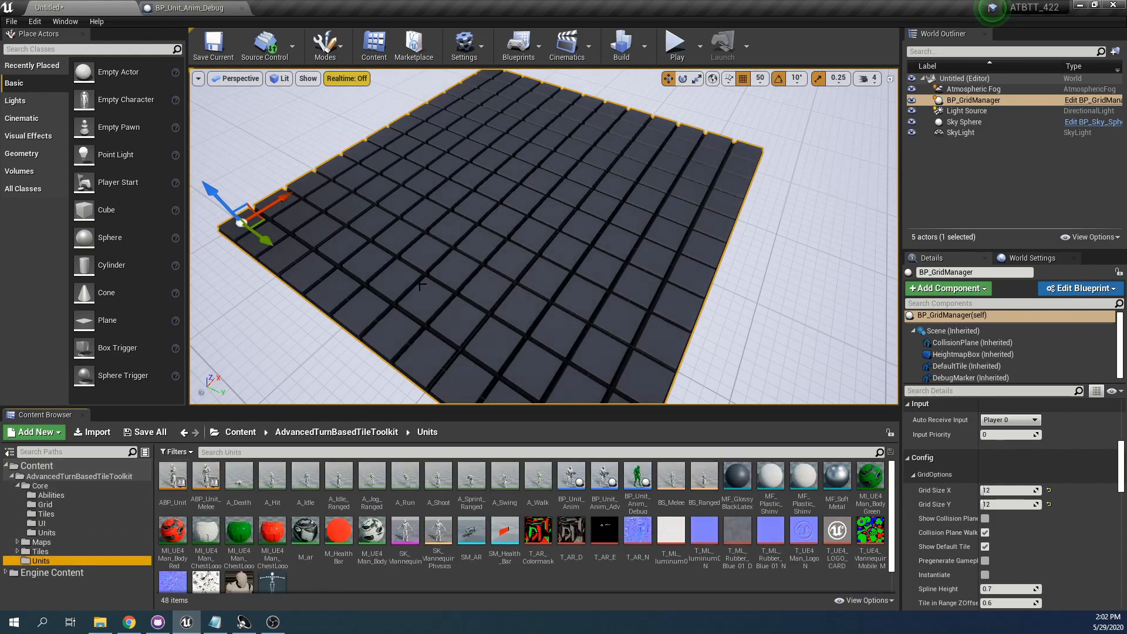
pyautogui.moveTo(572, 476); pyautogui.dragTo(391, 196)
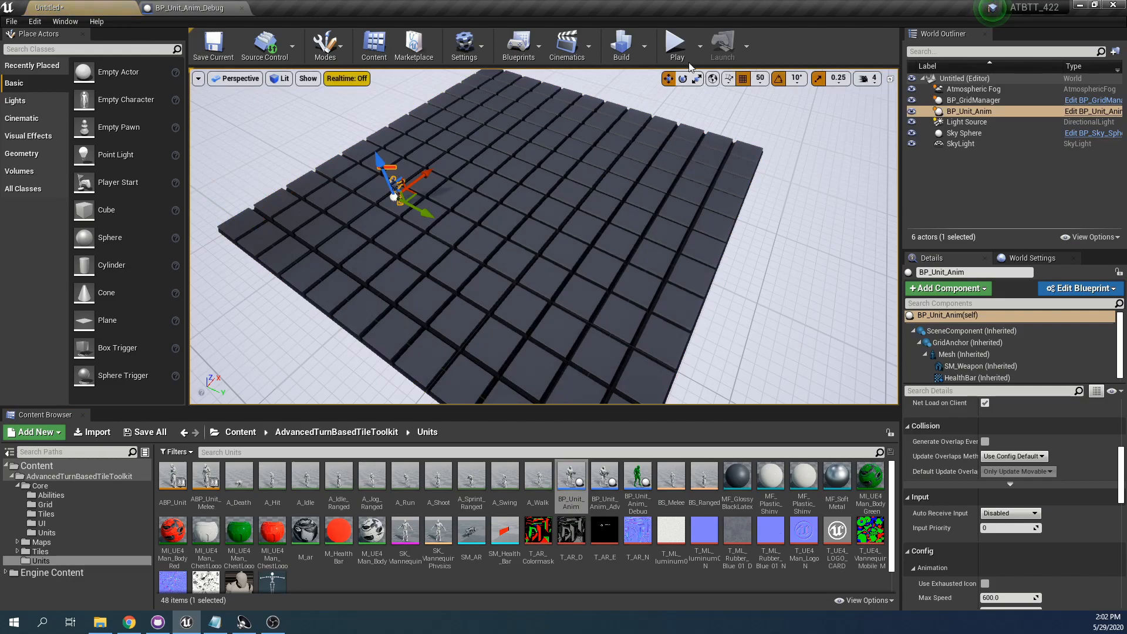
pyautogui.click(675, 44)
pyautogui.scroll(-5, 559, 246)
pyautogui.press('Escape')
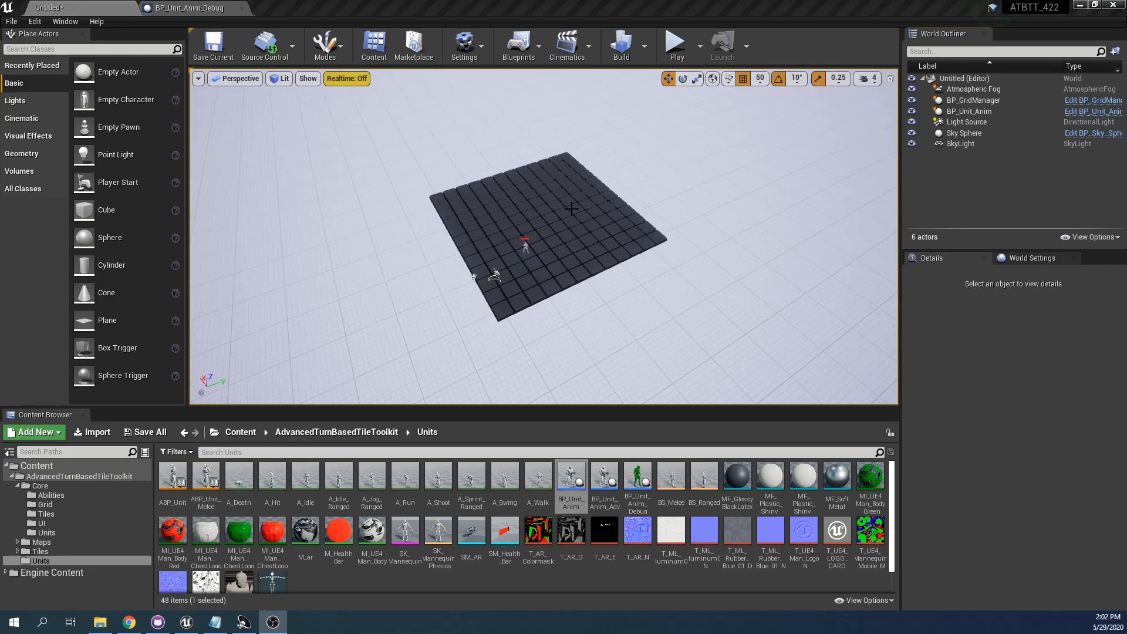
# Place a BP_GA_Tile_Wall_Block from the Tiles Square folder on the grid near the unit
pyautogui.click(47, 552)
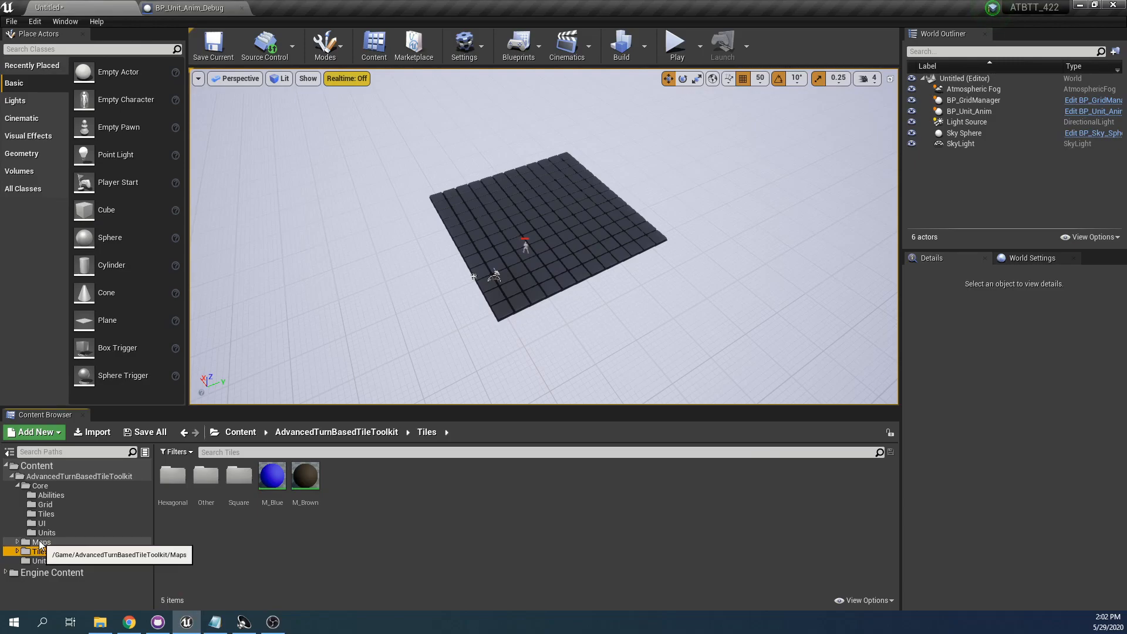
pyautogui.doubleClick(239, 477)
pyautogui.moveTo(661, 271); pyautogui.dragTo(798, 196, button='right')
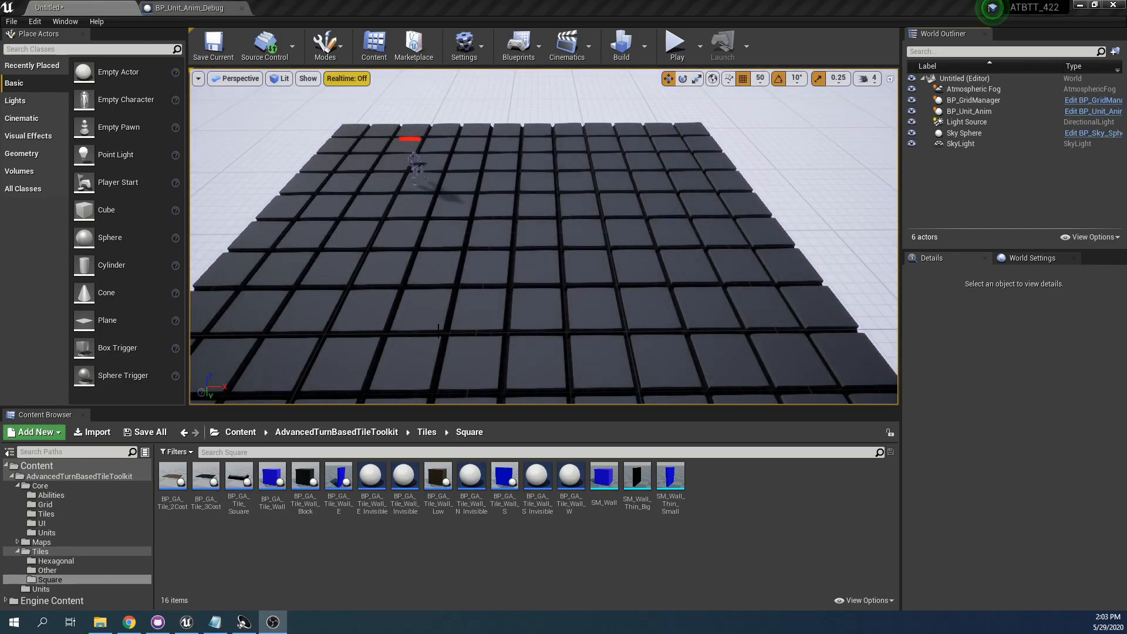
pyautogui.moveTo(305, 478); pyautogui.dragTo(497, 182)
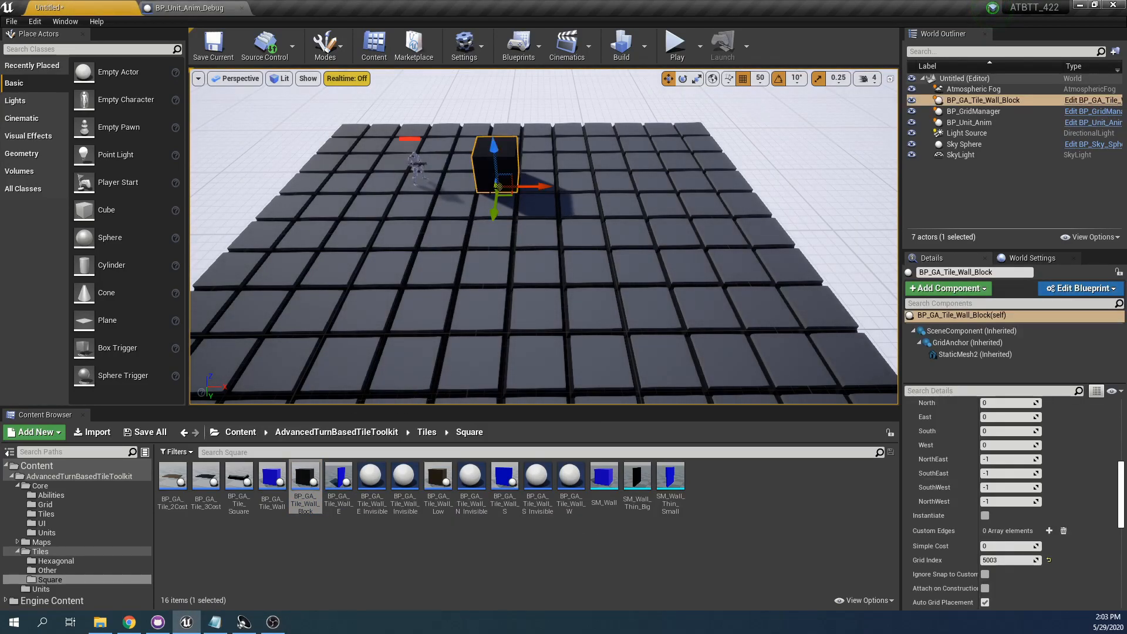
# Play-test the level to check how the unit's path runs around the black wall block
pyautogui.click(675, 46)
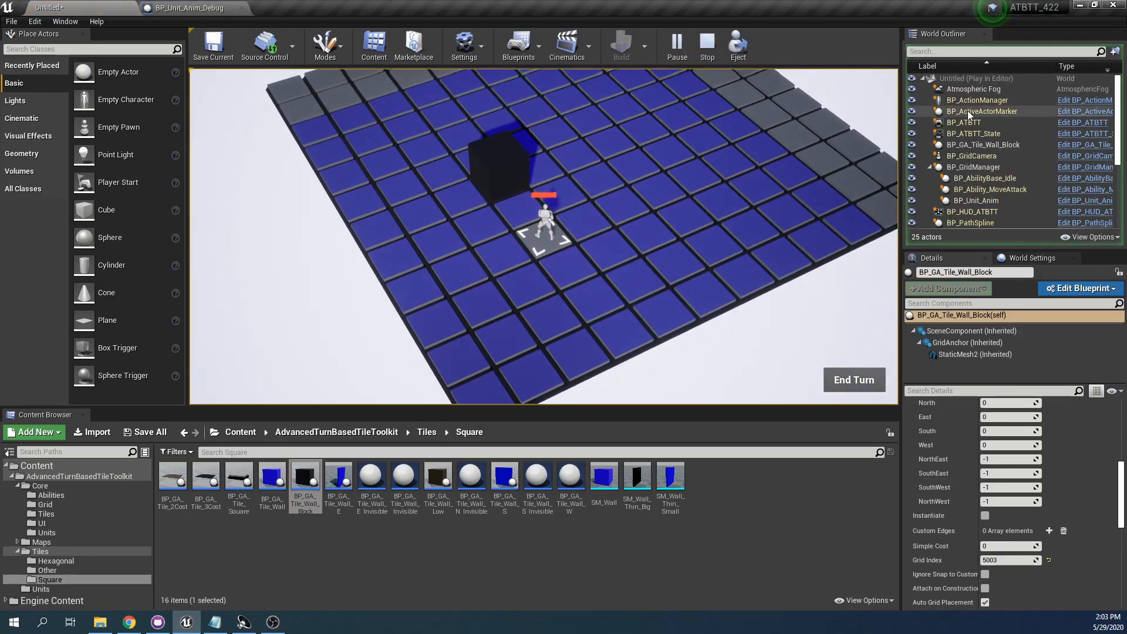
pyautogui.click(868, 94)
pyautogui.press('q')
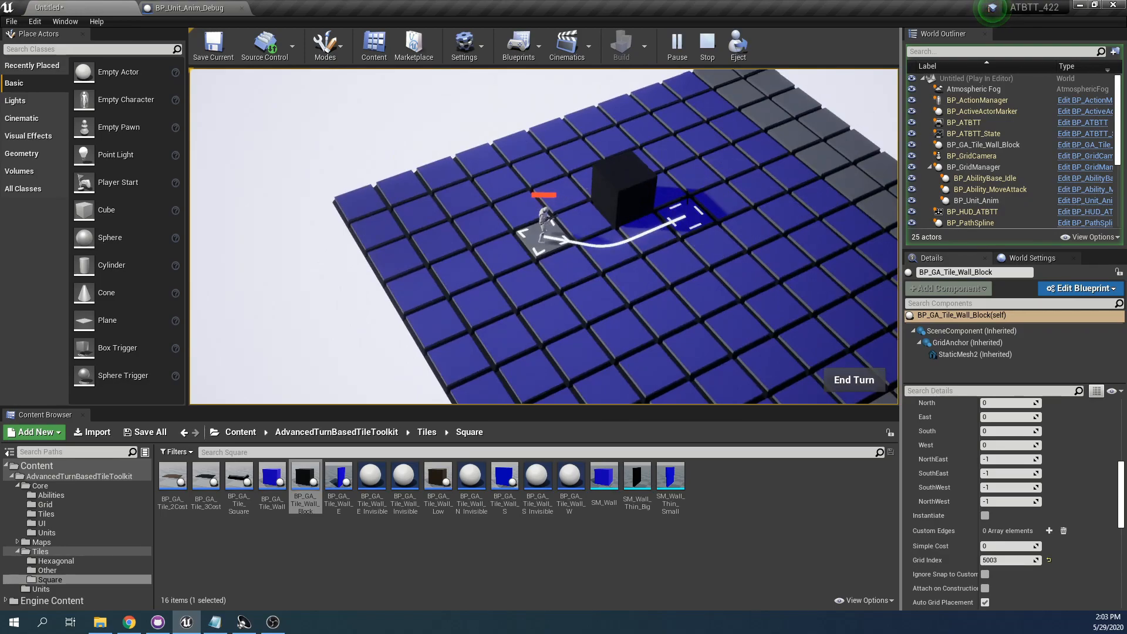
pyautogui.press('Escape')
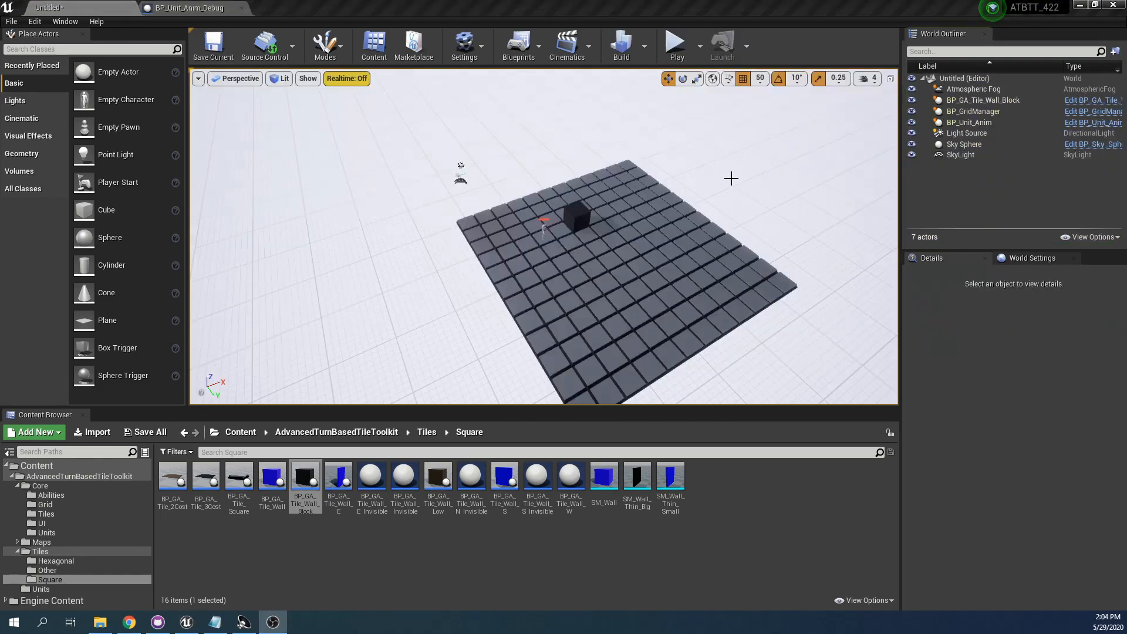
# Place a BP_GA_Tile_Wall beside the black block and a BP_GA_Tile_Wall_E on the block's other side
pyautogui.moveTo(734, 190); pyautogui.dragTo(776, 179, button='right')
pyautogui.press('w')
pyautogui.click(456, 188)
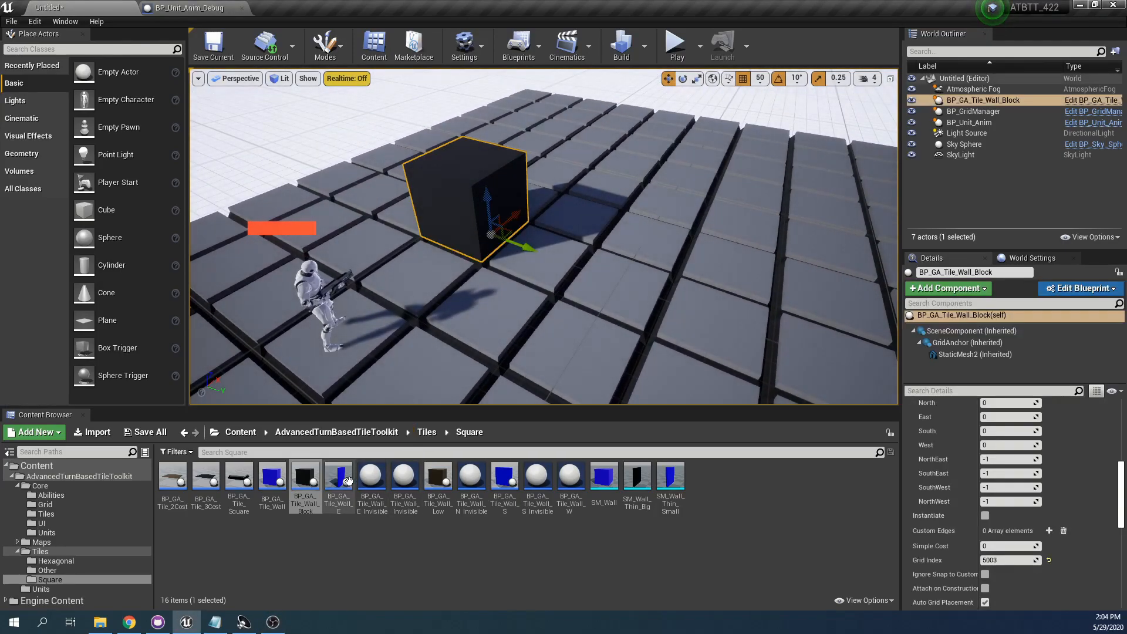
pyautogui.moveTo(273, 478); pyautogui.dragTo(611, 278)
pyautogui.scroll(-4, 612, 278)
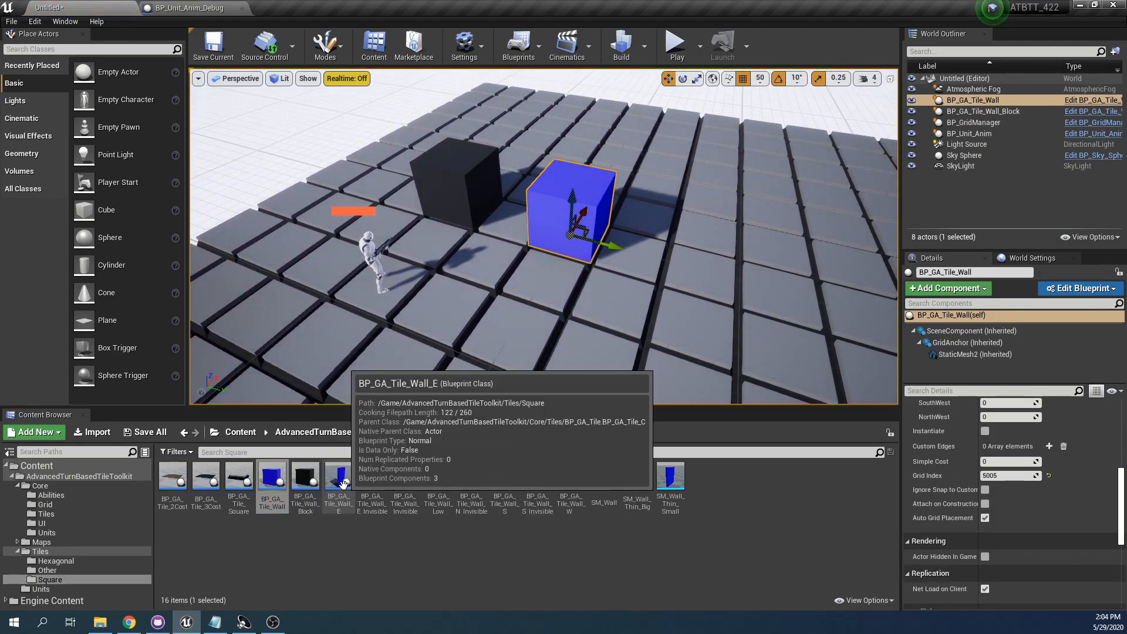
pyautogui.moveTo(345, 474); pyautogui.dragTo(353, 206)
pyautogui.moveTo(353, 207); pyautogui.dragTo(390, 208, button='right')
# Play-test the level by walking the unit around the thin wall, the black block and the blue wall cube
pyautogui.click(677, 44)
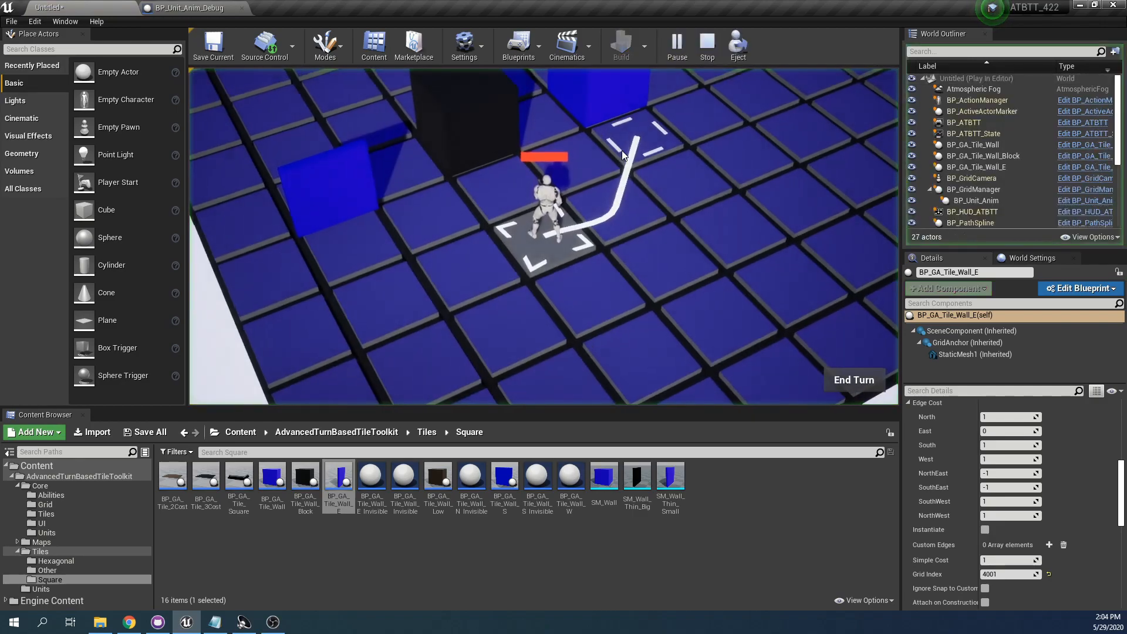
pyautogui.press('e')
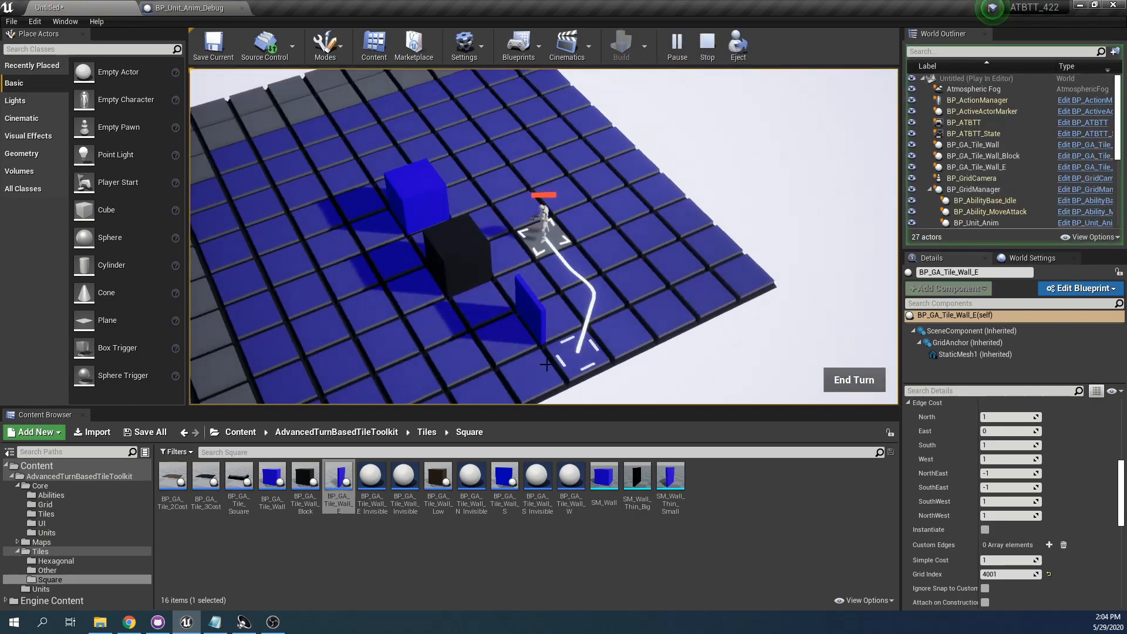
pyautogui.click(522, 362)
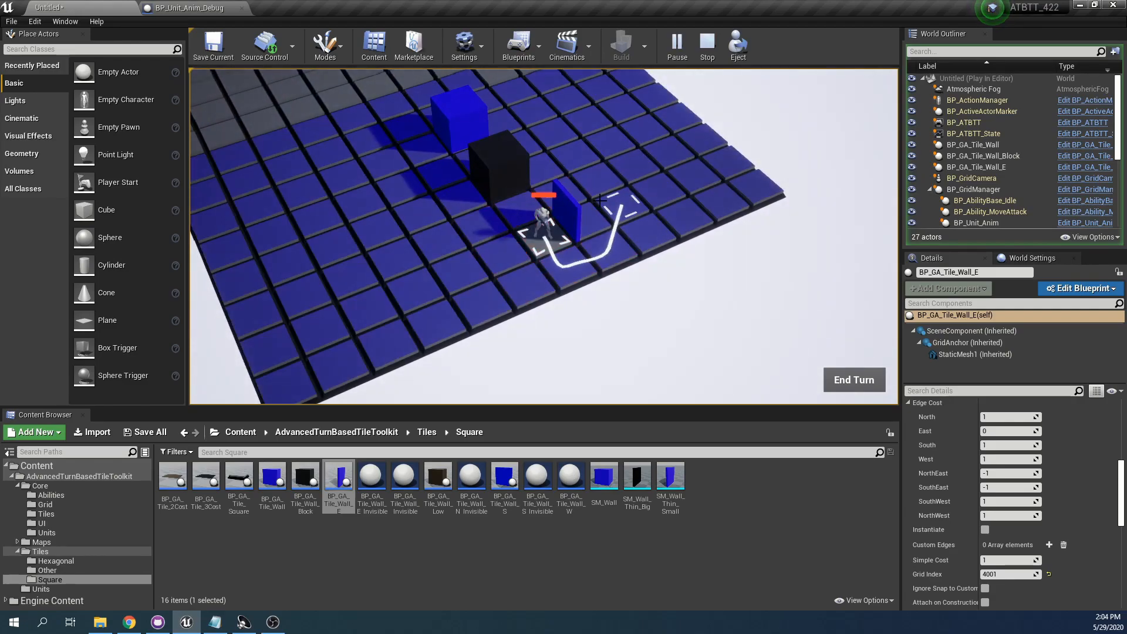
pyautogui.click(587, 223)
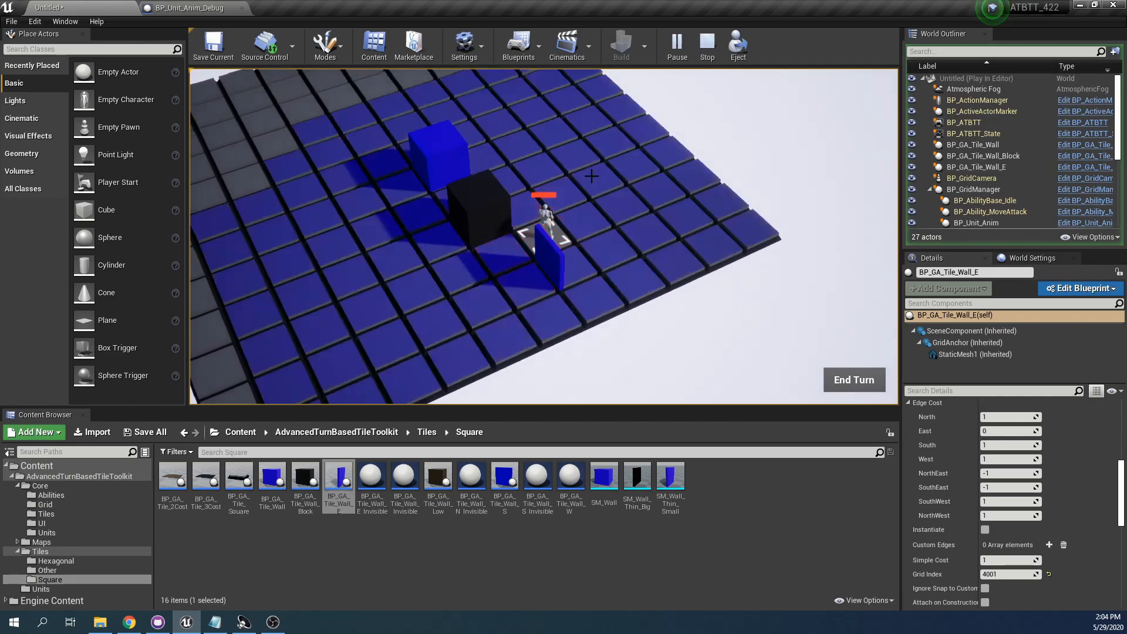
pyautogui.click(433, 217)
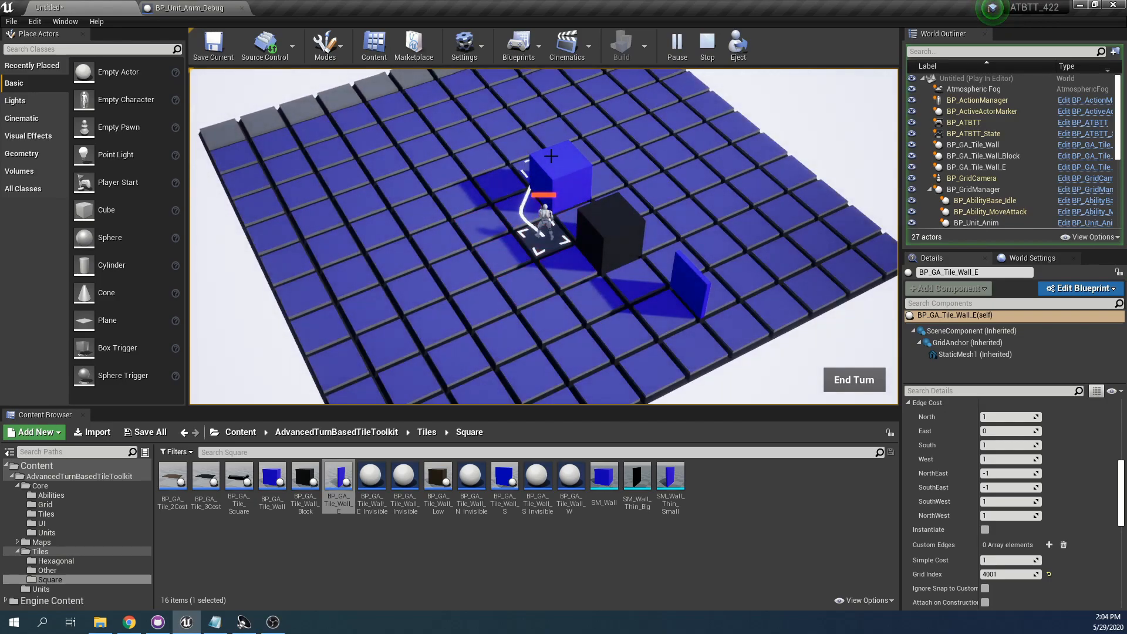
pyautogui.press('q')
pyautogui.click(657, 249)
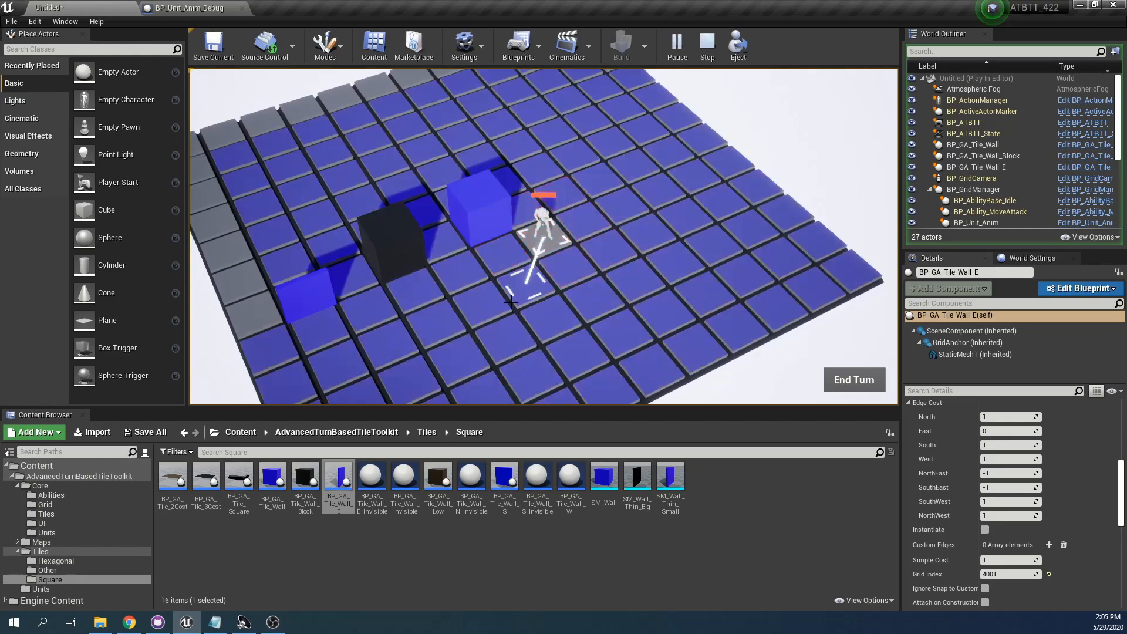
pyautogui.press('Escape')
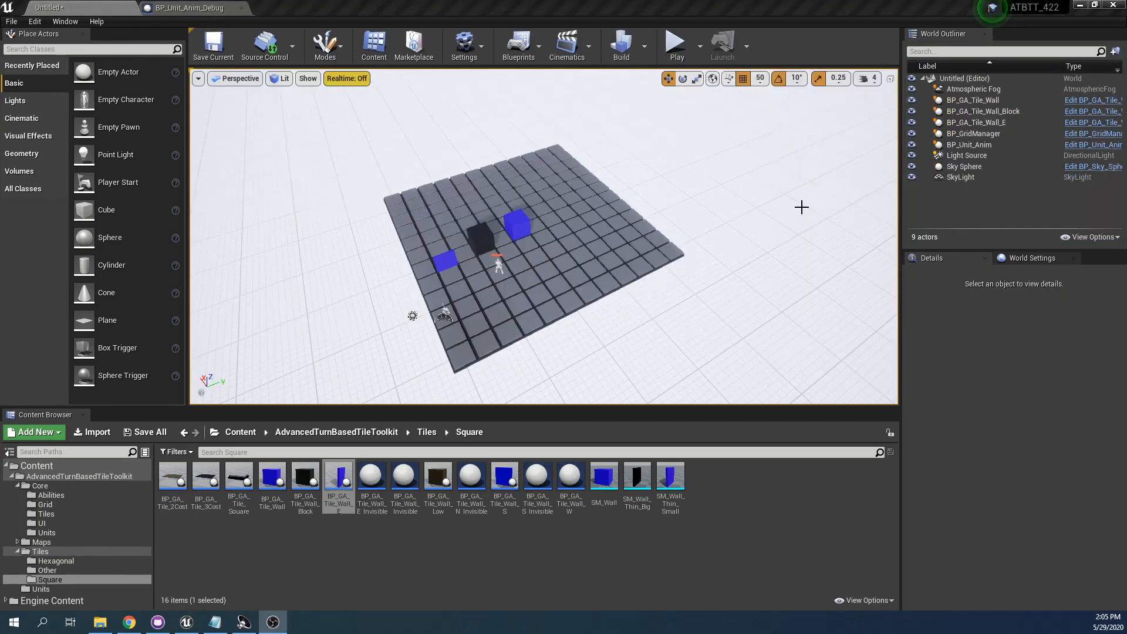
# Examine the grid tiles around the unit and the placed walls from close up
pyautogui.moveTo(775, 229); pyautogui.dragTo(567, 231, button='right')
pyautogui.press('d')
pyautogui.press('w')
pyautogui.click(435, 221)
pyautogui.press('d')
pyautogui.press('w')
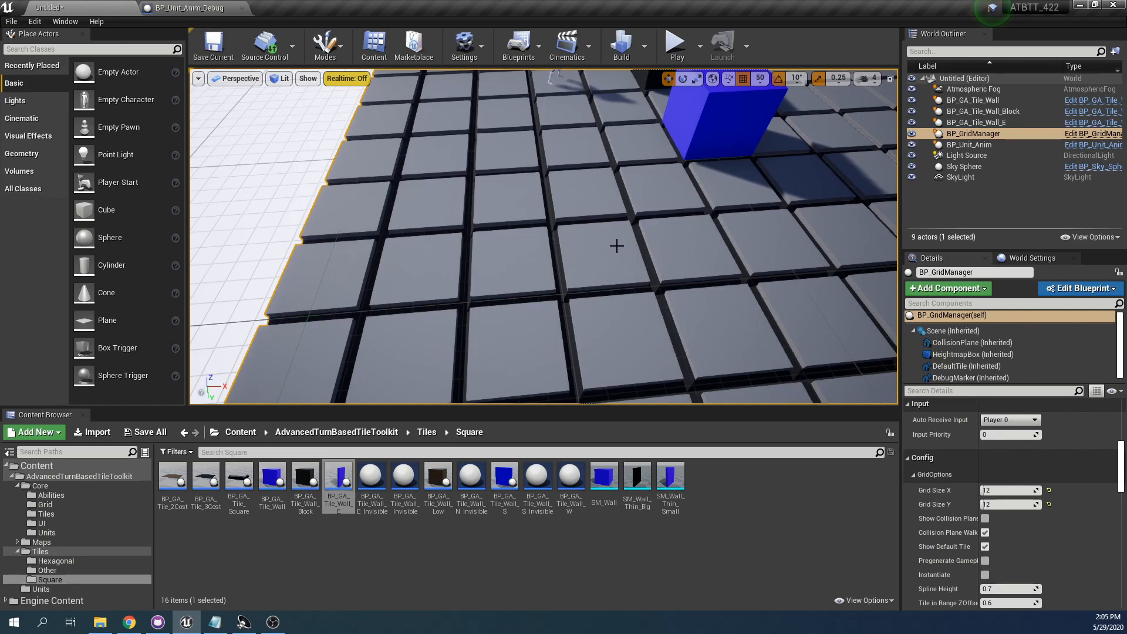
pyautogui.moveTo(601, 245); pyautogui.dragTo(606, 225, button='right')
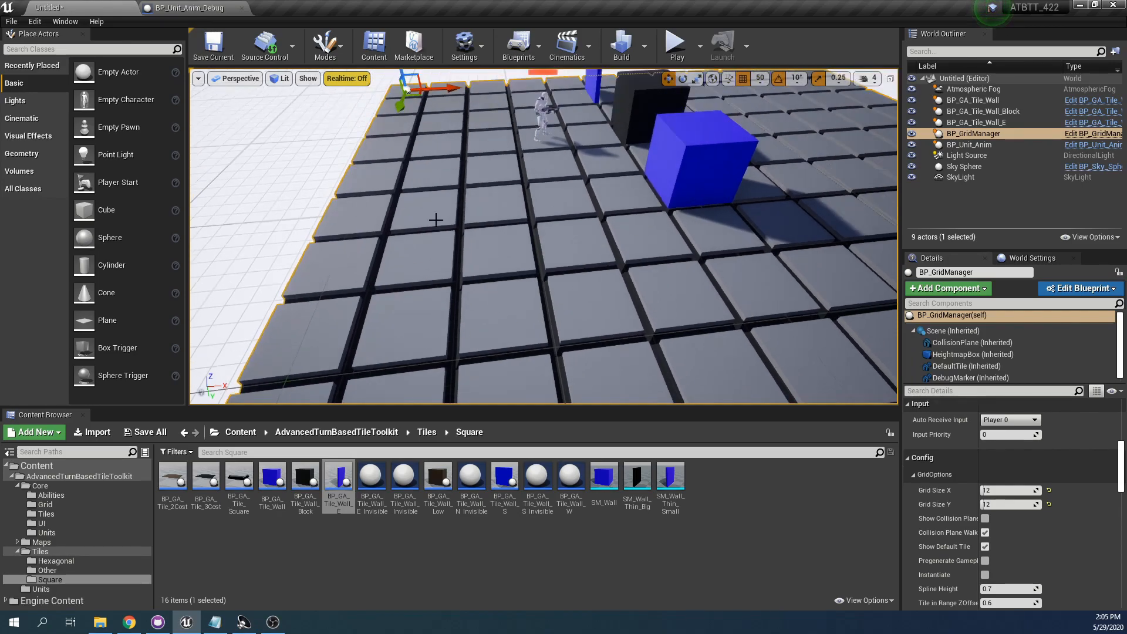
pyautogui.moveTo(539, 264); pyautogui.dragTo(567, 284, button='right')
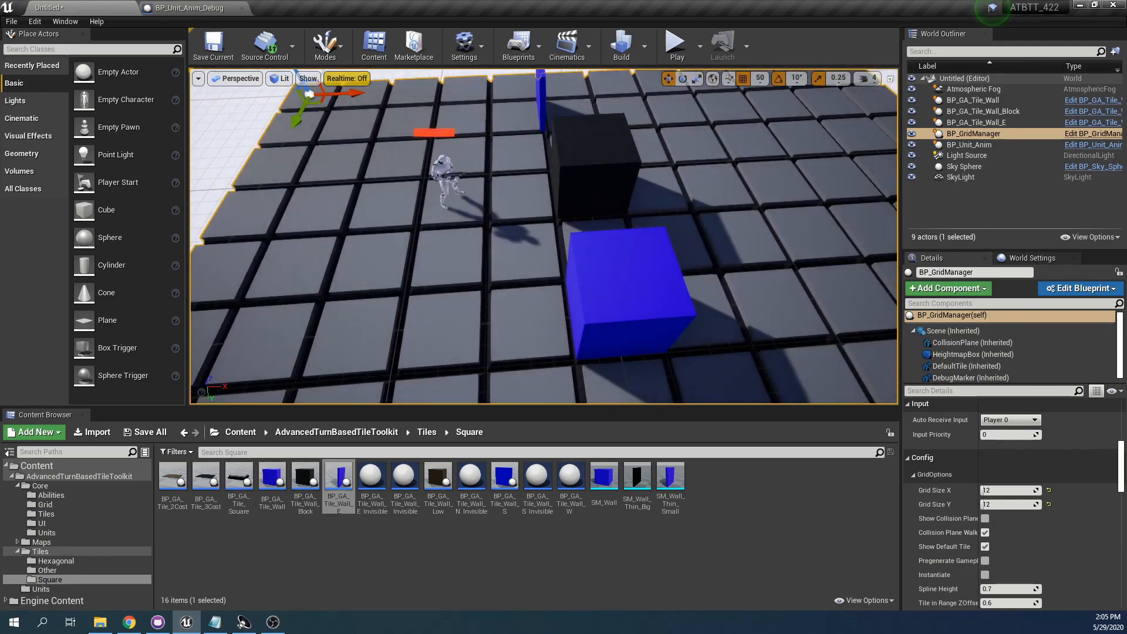
# Compare the Edge Cost settings of the black wall block, the blue wall cube and the thin east wall
pyautogui.click(623, 276)
pyautogui.click(596, 176)
pyautogui.moveTo(546, 246); pyautogui.dragTo(524, 235, button='right')
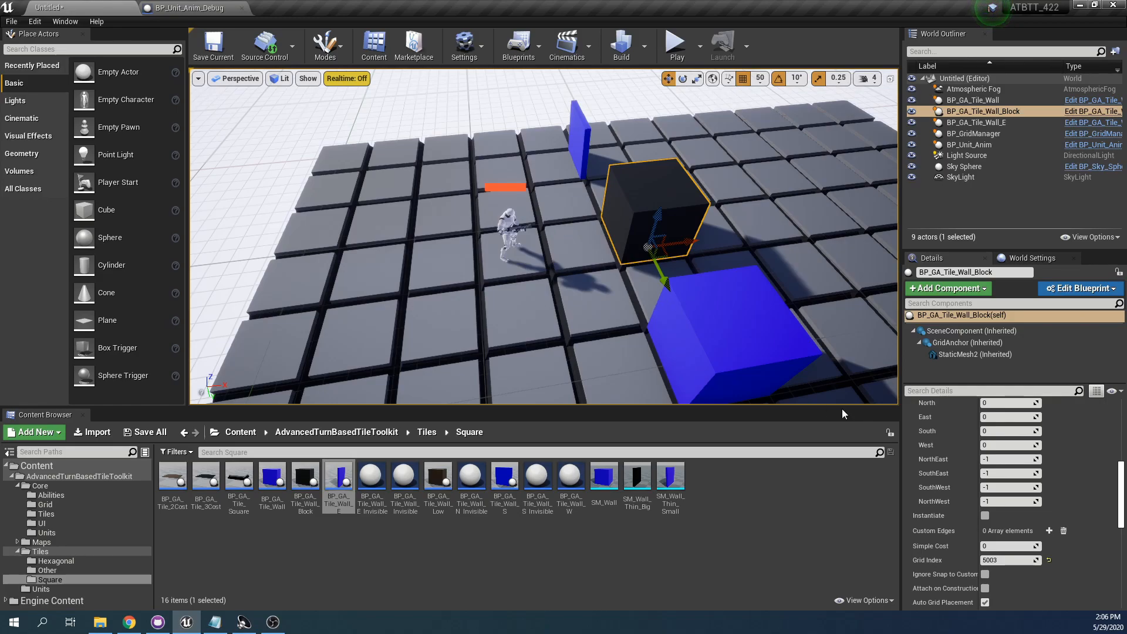
pyautogui.scroll(3, 906, 446)
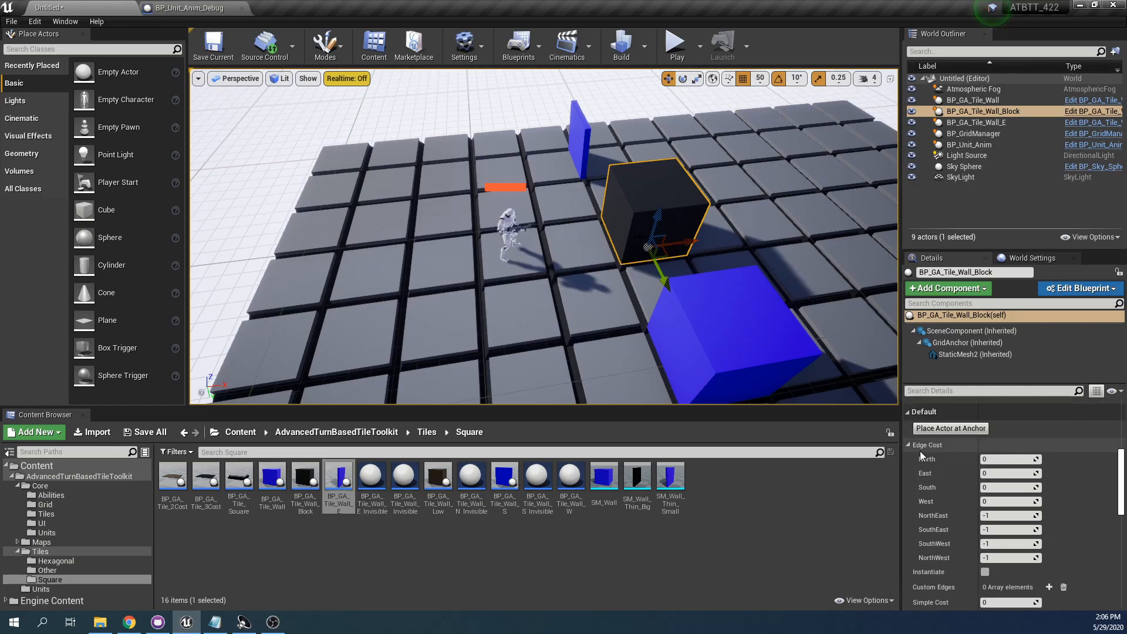
pyautogui.click(699, 327)
pyautogui.scroll(2, 1006, 495)
pyautogui.scroll(2, 1007, 495)
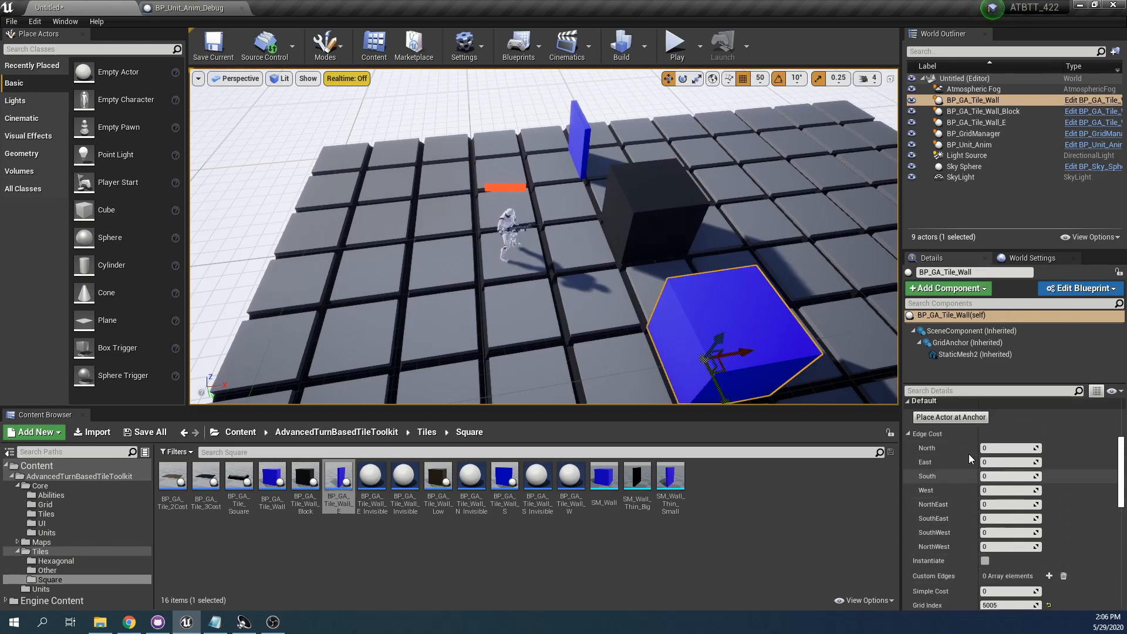
pyautogui.click(582, 132)
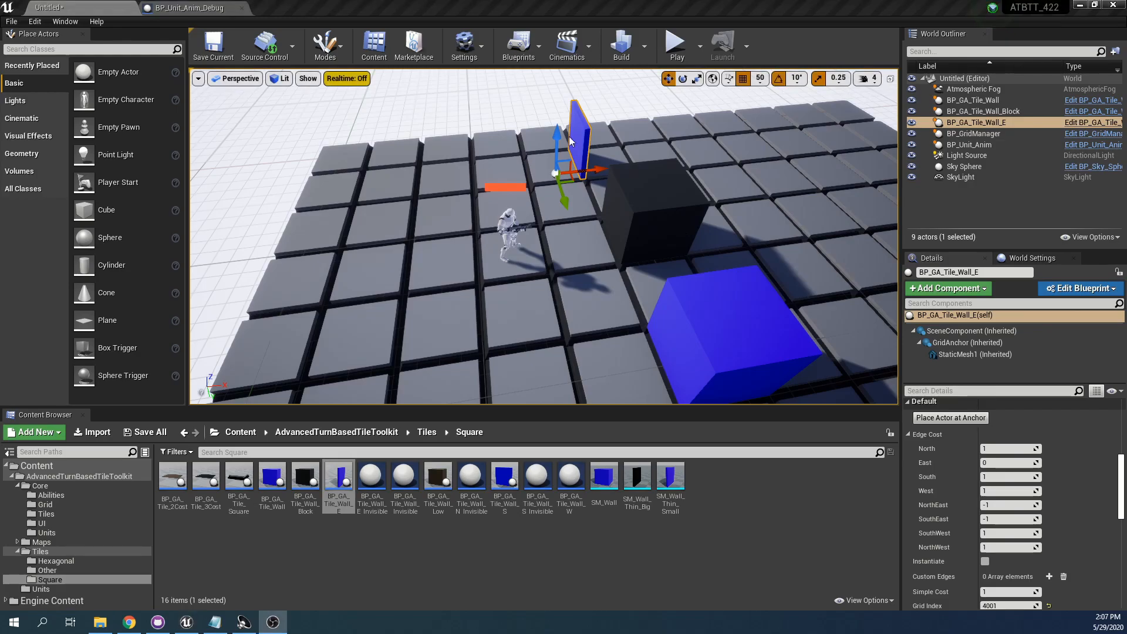
pyautogui.click(727, 325)
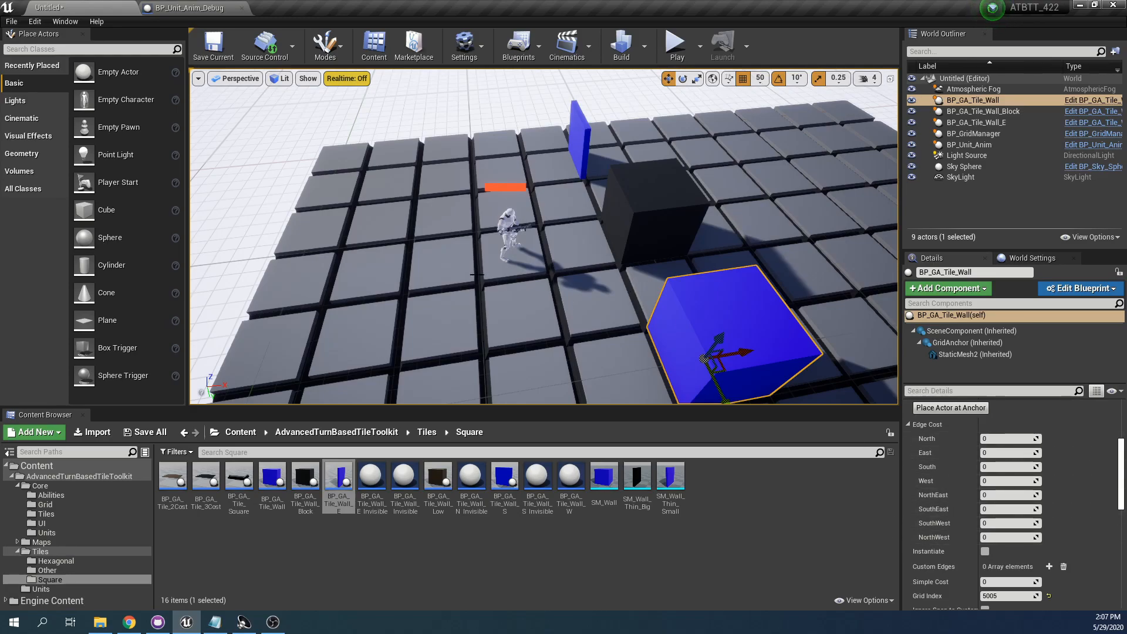
# Review the whole grid's orientation from its manager, and inspect the blue wall cube's edge costs and grid index
pyautogui.click(383, 203)
pyautogui.press('f')
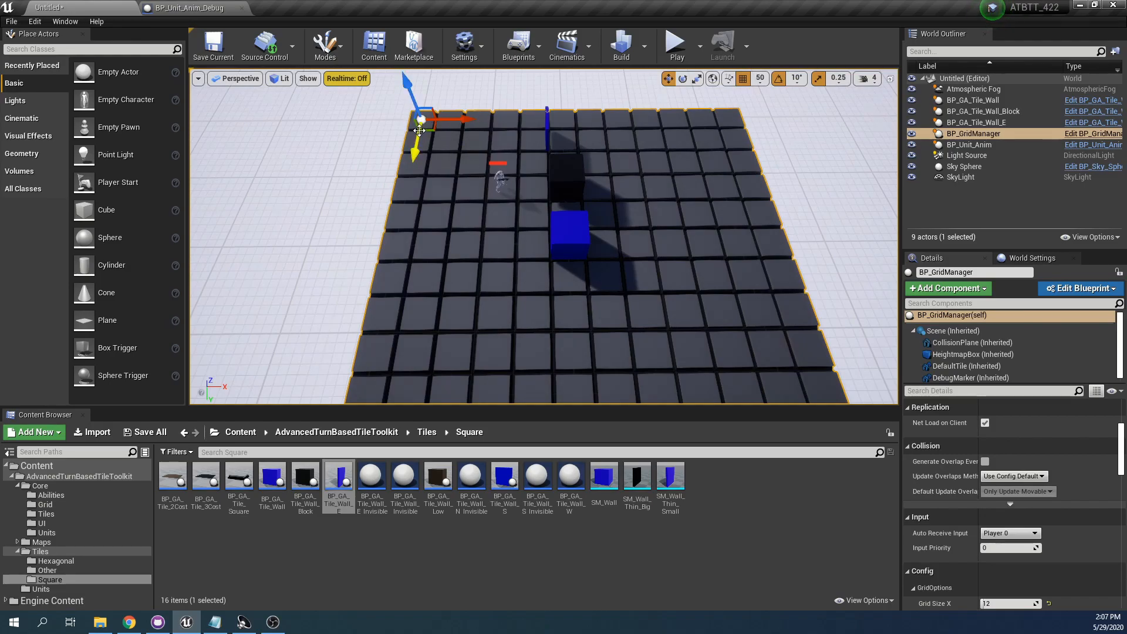
pyautogui.moveTo(659, 143); pyautogui.dragTo(659, 200, button='right')
pyautogui.press('s')
pyautogui.moveTo(613, 115); pyautogui.dragTo(607, 93, button='right')
pyautogui.press('w')
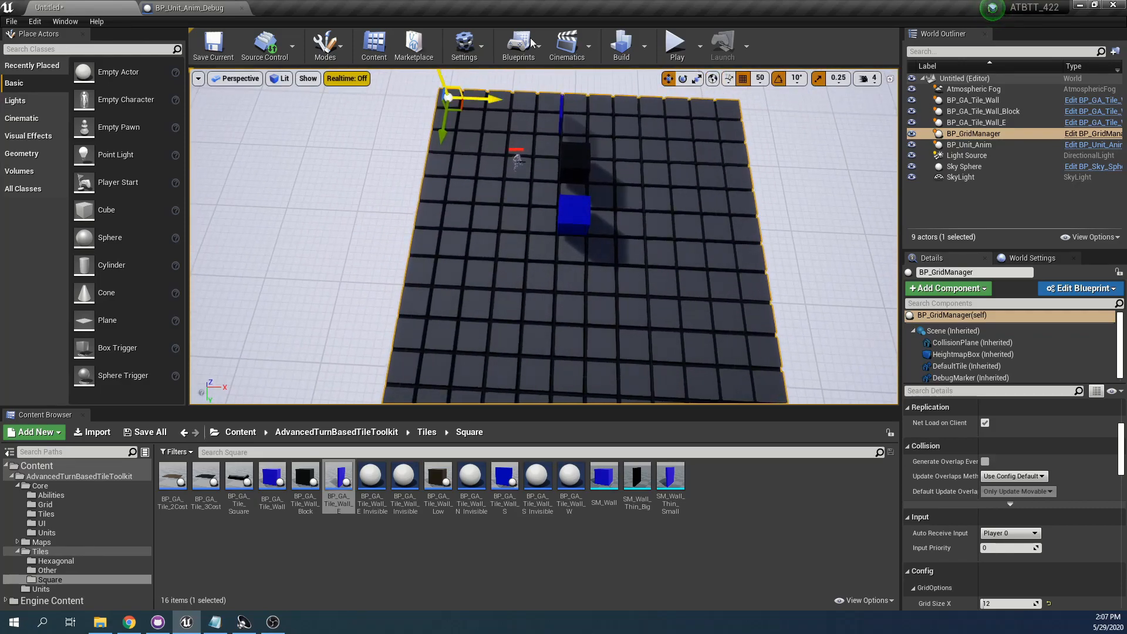
pyautogui.press('w')
pyautogui.moveTo(652, 318); pyautogui.dragTo(719, 252, button='right')
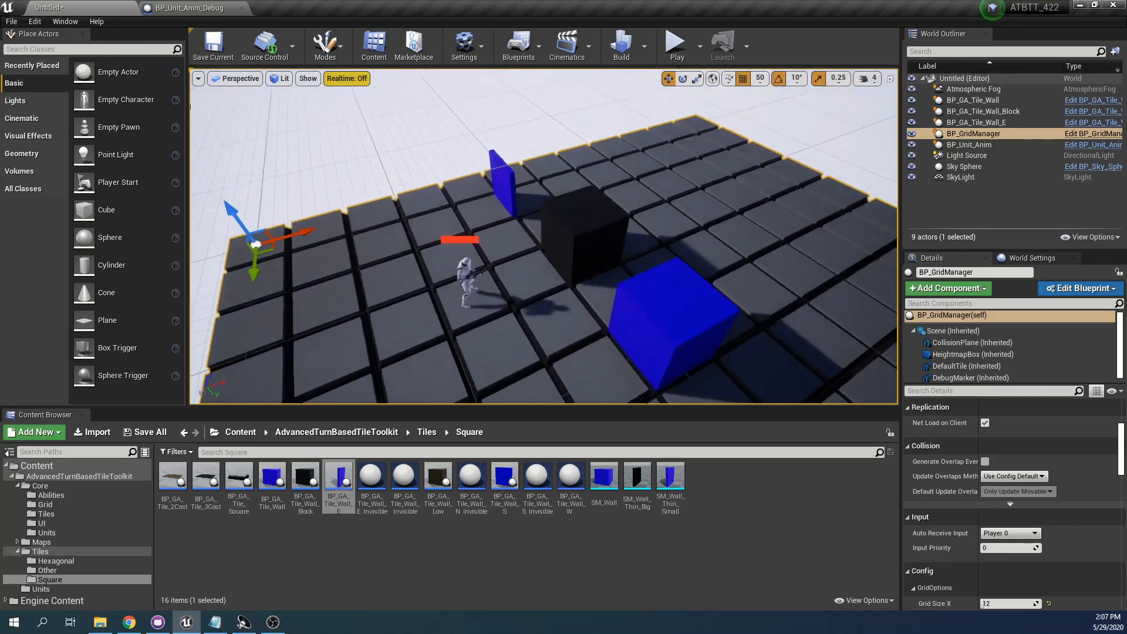
pyautogui.click(652, 318)
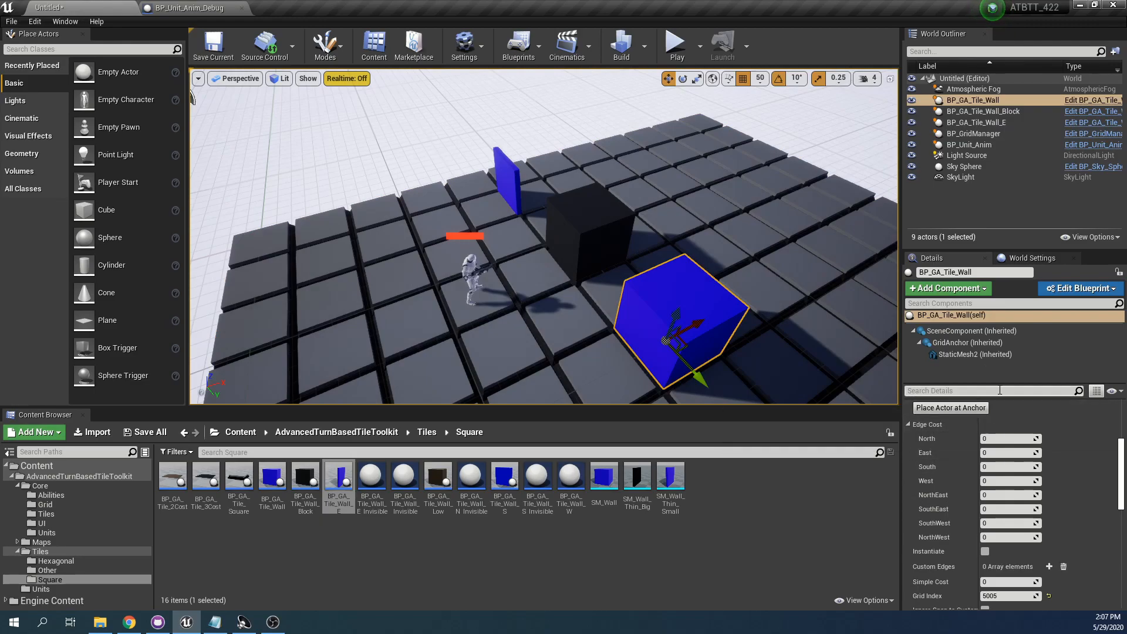
pyautogui.moveTo(665, 314); pyautogui.dragTo(692, 336, button='right')
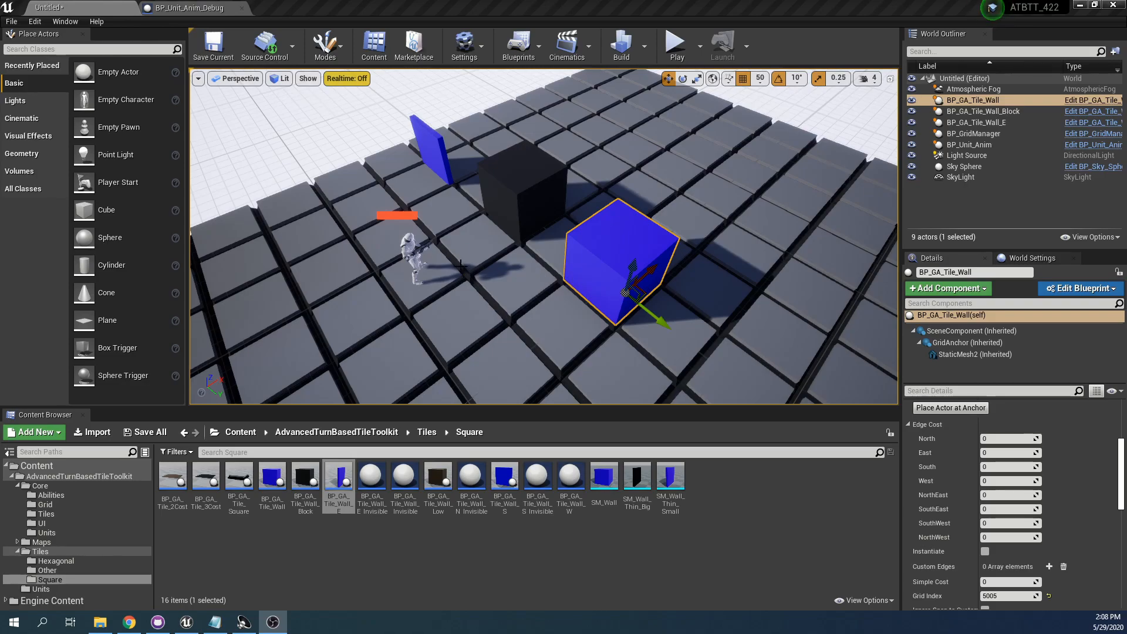
# Move the unit onto the blue wall cube's tile and start a play test
pyautogui.click(414, 254)
pyautogui.moveTo(415, 254); pyautogui.dragTo(622, 284)
pyautogui.click(675, 45)
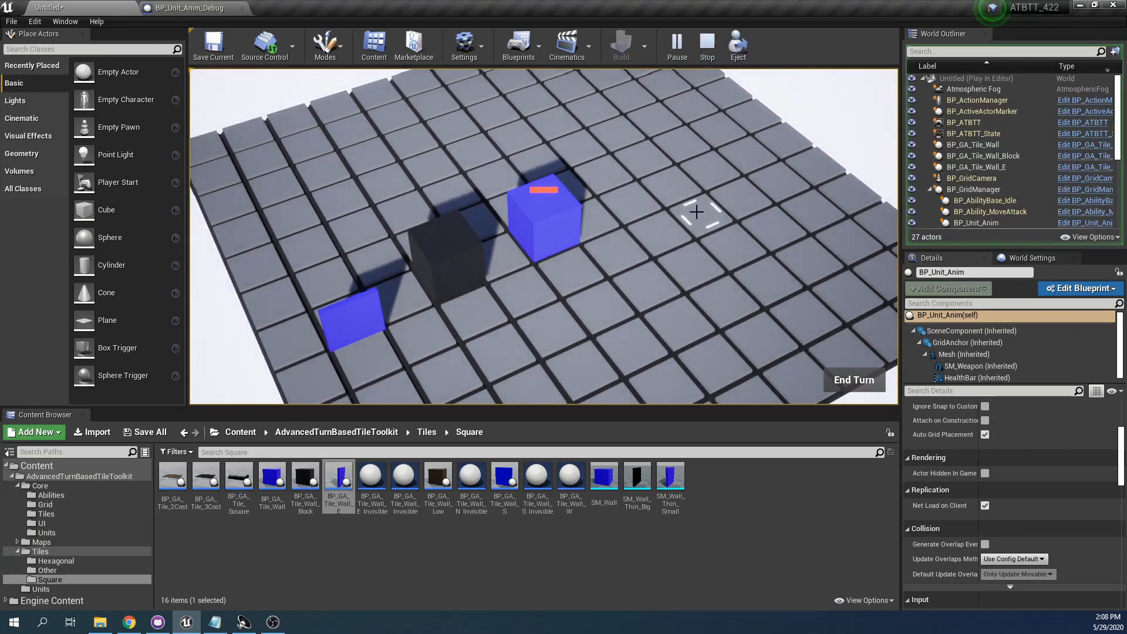
# End the play test, move the unit to an open tile and place a BP_GA_Tile_2Cost tile directly beside it
pyautogui.press('Escape')
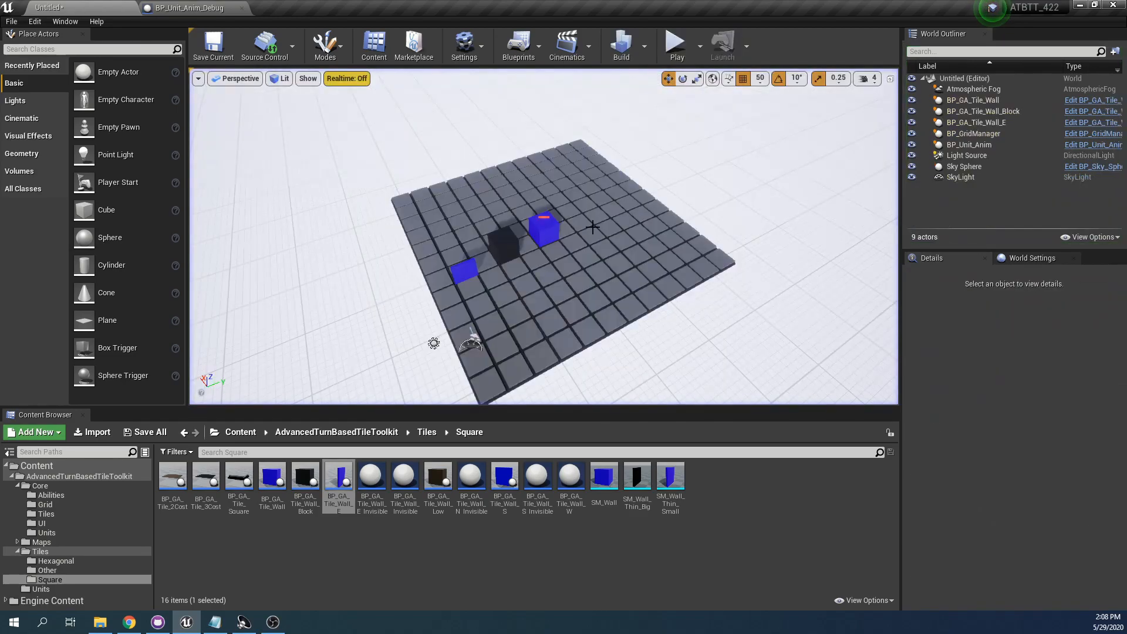
pyautogui.click(549, 259)
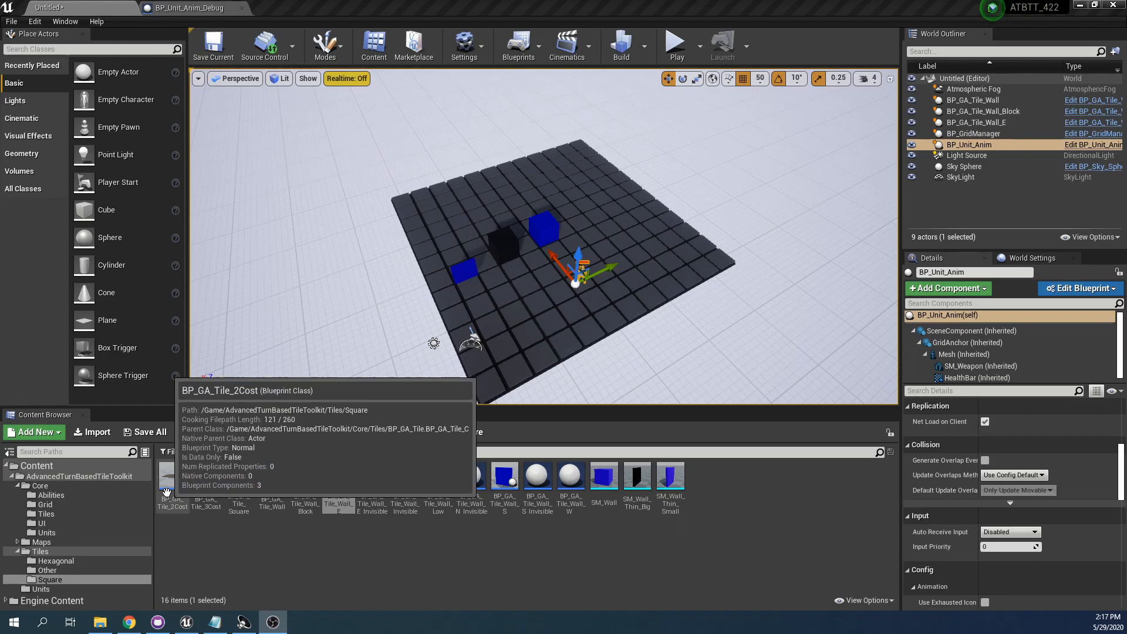
pyautogui.moveTo(165, 490); pyautogui.dragTo(619, 262)
pyautogui.press('f')
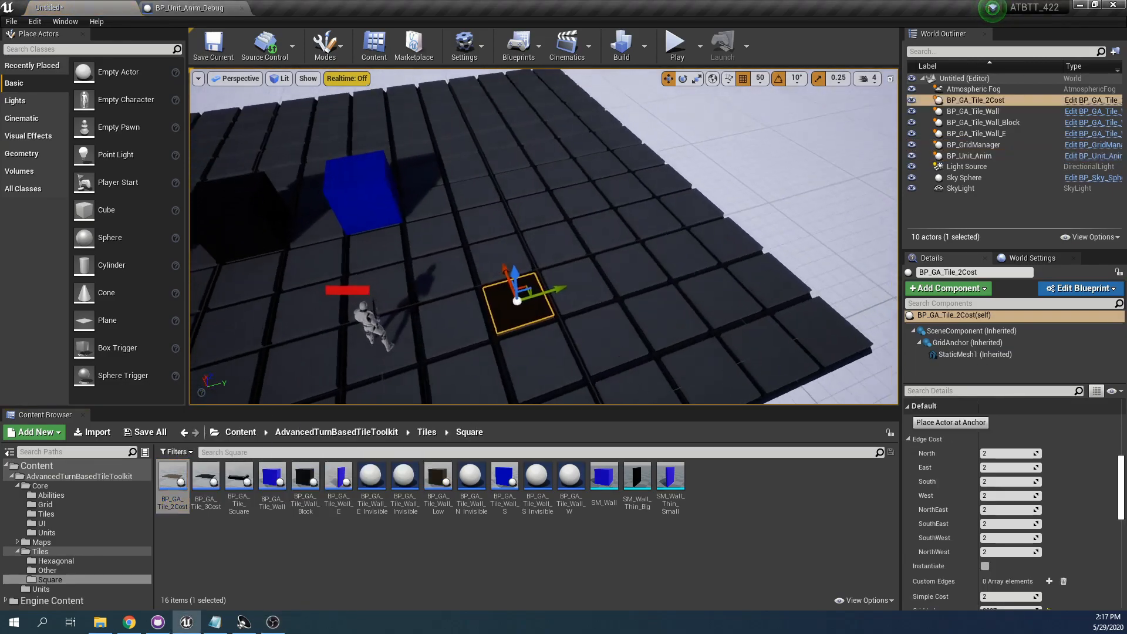
pyautogui.moveTo(591, 274); pyautogui.dragTo(512, 284)
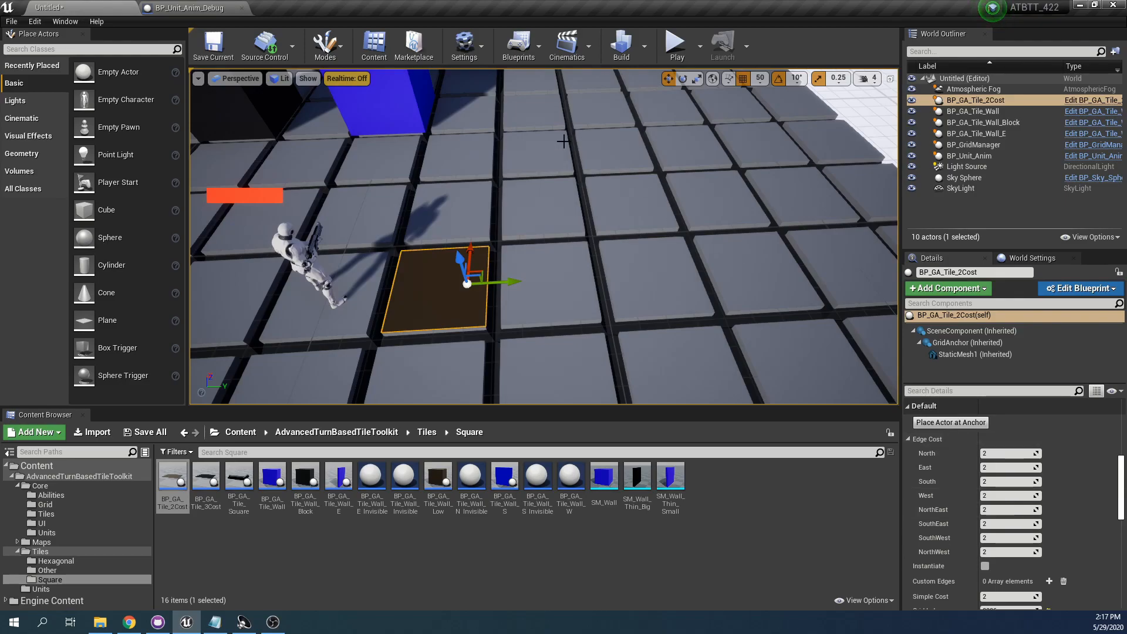
# Play test the level to preview the unit's paths to tiles on and beyond the 2-cost tile
pyautogui.click(675, 46)
pyautogui.scroll(-4, 675, 157)
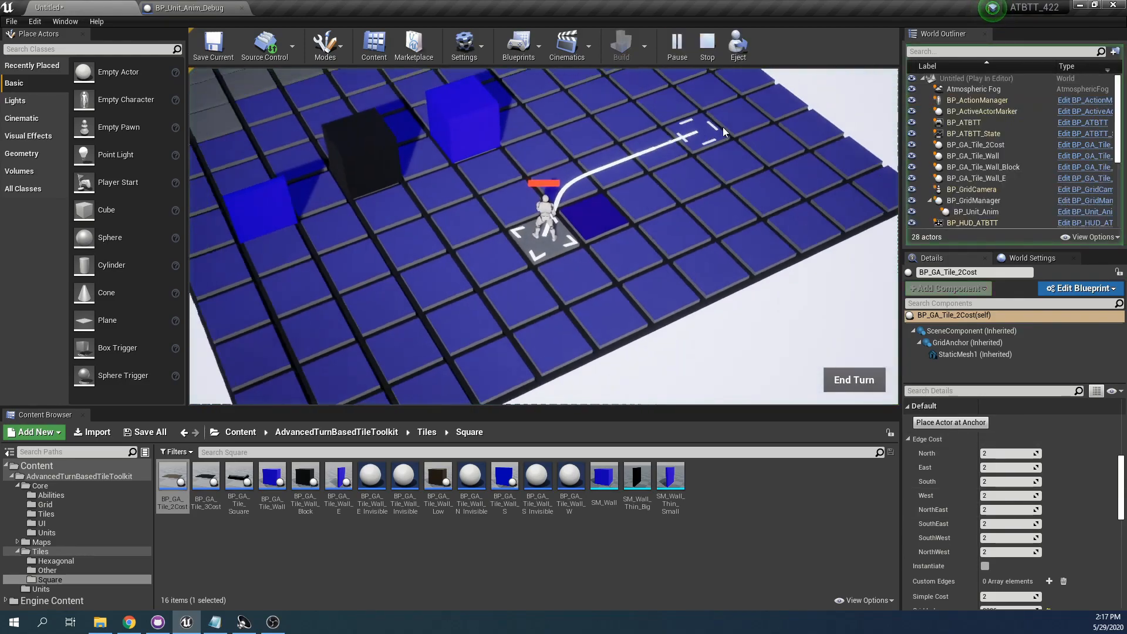
pyautogui.moveTo(825, 97); pyautogui.dragTo(580, 380, button='middle')
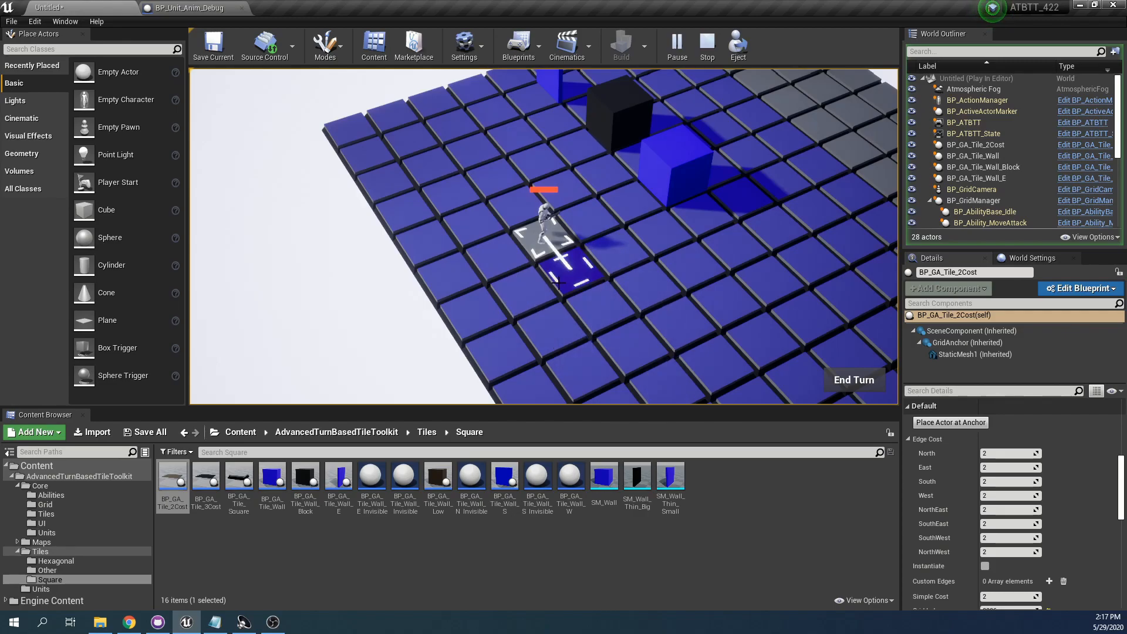
pyautogui.press('Escape')
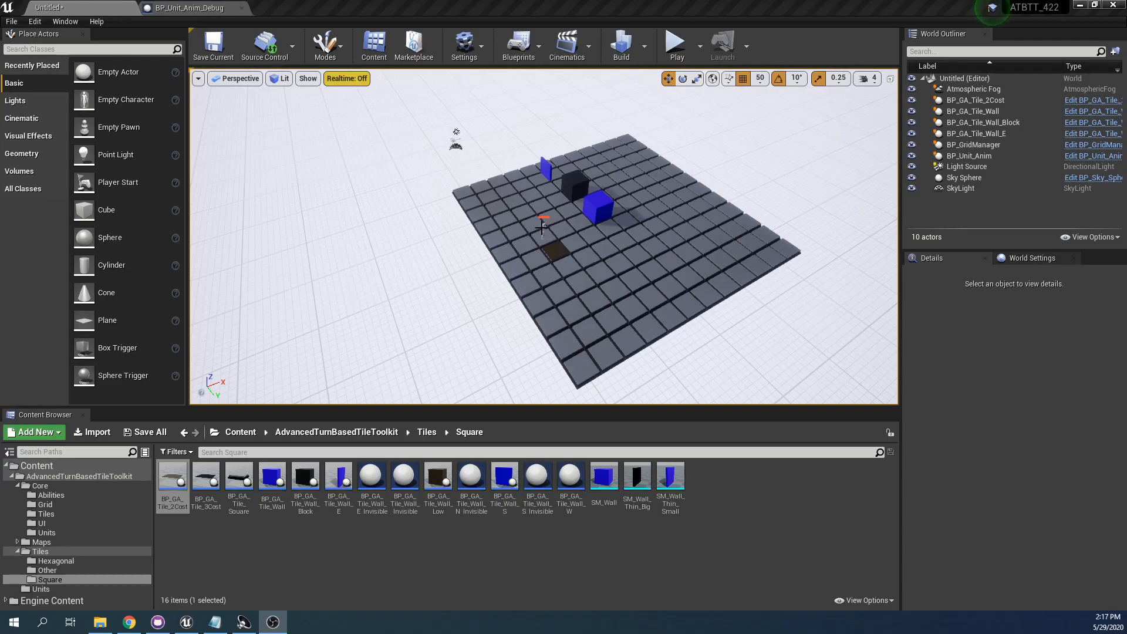
# Review the unit's attributes, including its Move value, and view it up close beside the 2-cost tile
pyautogui.click(543, 228)
pyautogui.press('w')
pyautogui.moveTo(542, 228); pyautogui.dragTo(560, 233, button='right')
pyautogui.scroll(-10, 1054, 529)
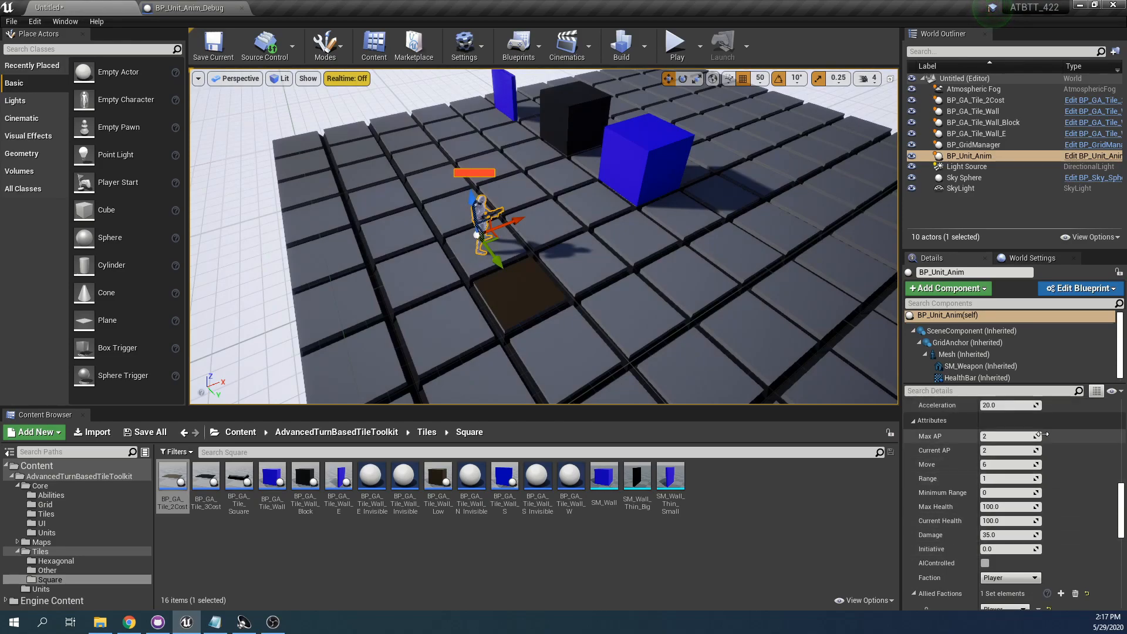
pyautogui.moveTo(438, 264); pyautogui.dragTo(470, 264, button='right')
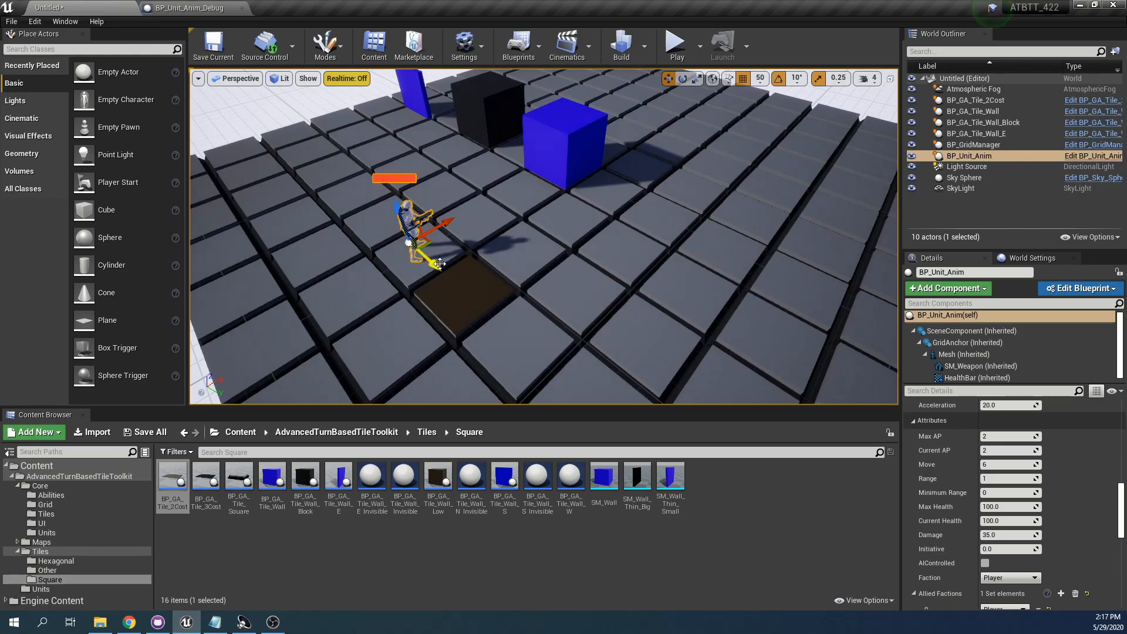
# Set all eight edge costs of the 2-cost tile to 1 and play test the unit's path across it
pyautogui.click(464, 290)
pyautogui.scroll(-10, 1092, 523)
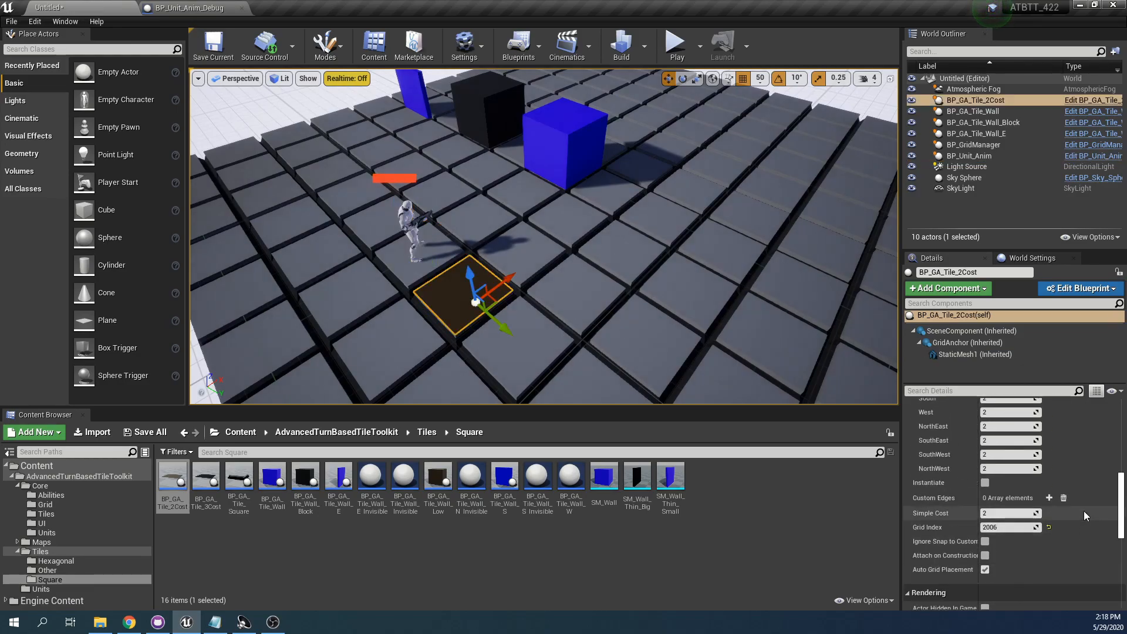
pyautogui.scroll(-2, 1084, 511)
pyautogui.click(1019, 427)
pyautogui.write('1\t1\t1\t1\t1')
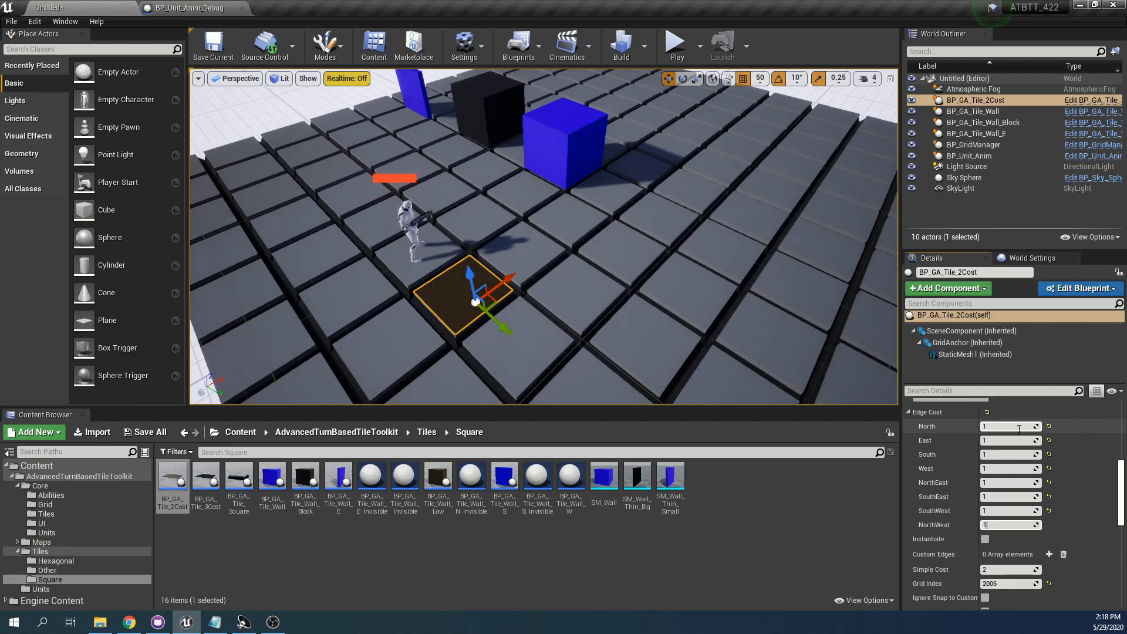
pyautogui.click(677, 46)
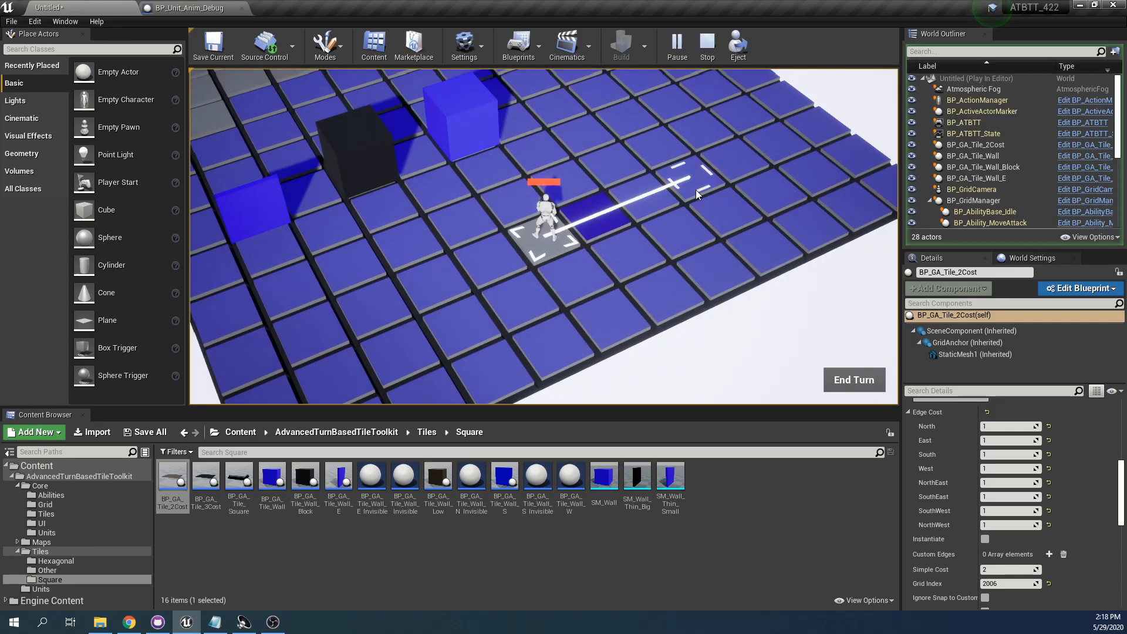
pyautogui.press('Escape')
# Restore the 2-cost tile's edge costs to 2 and inspect the Edge Cost values of the black wall block
pyautogui.click(559, 237)
pyautogui.press('f')
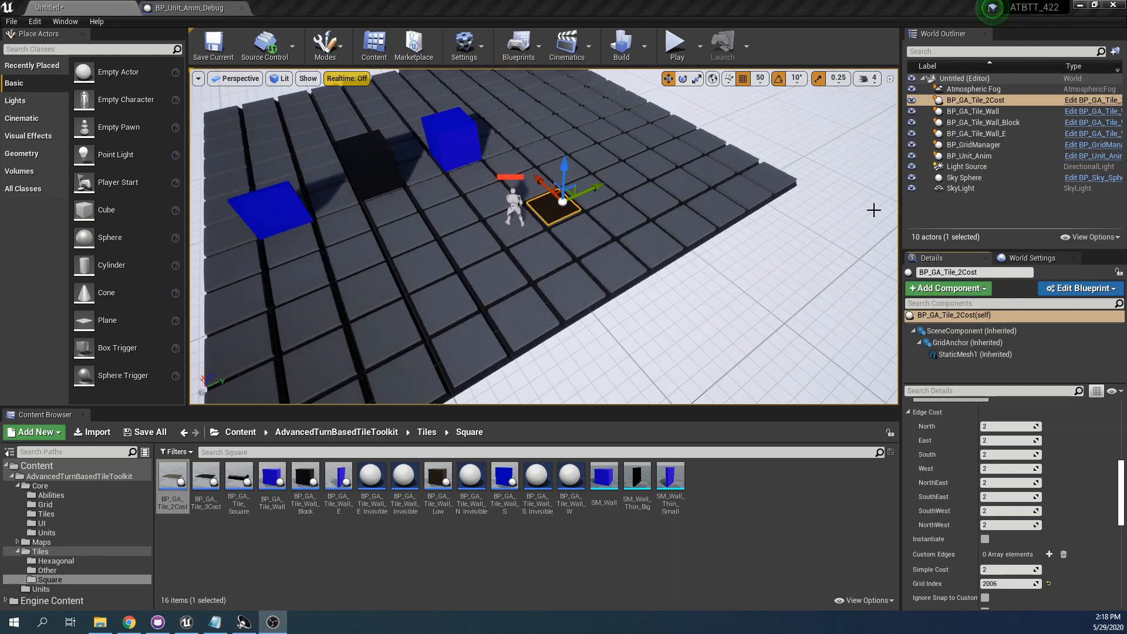
pyautogui.click(361, 169)
pyautogui.click(284, 211)
pyautogui.click(365, 178)
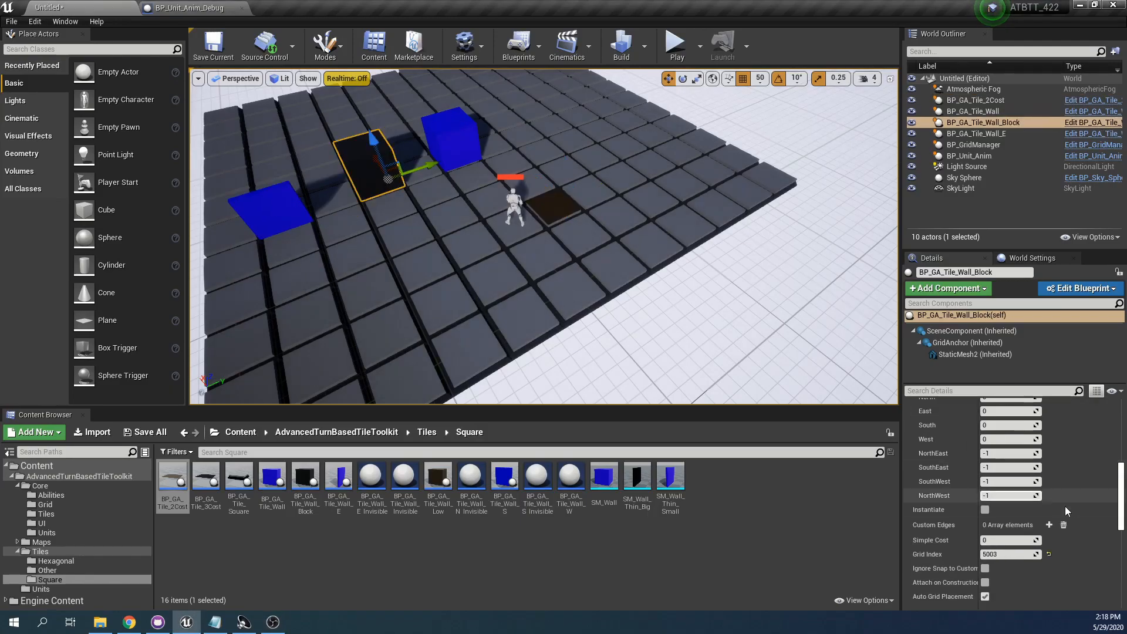
pyautogui.scroll(3, 1044, 450)
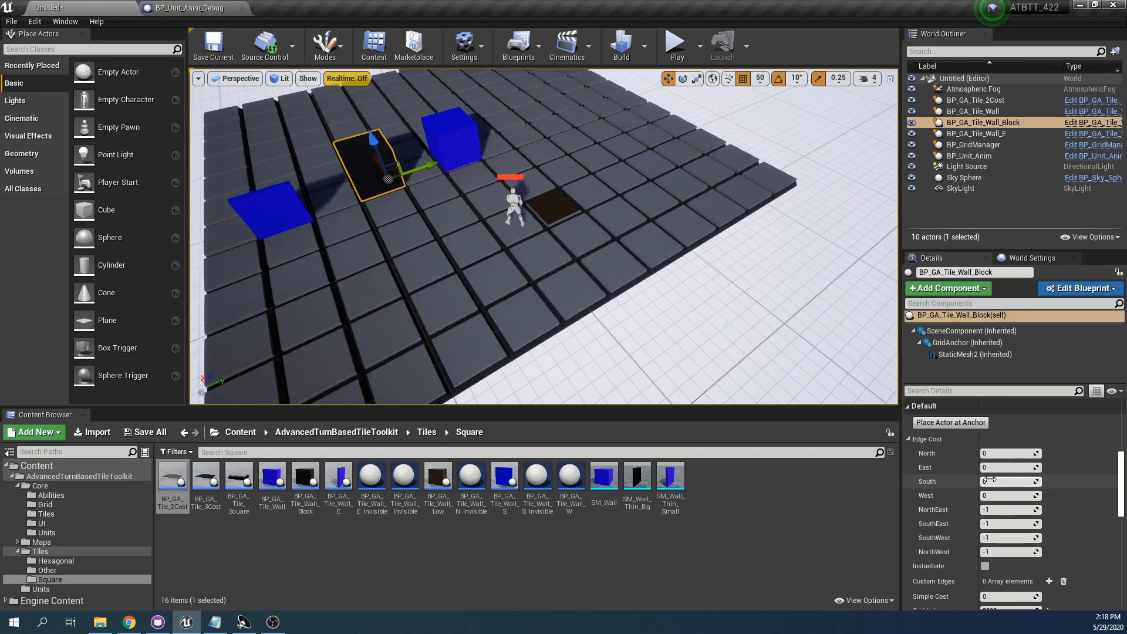
# Play test the unit's movement beside the black wall block, then examine the block from close up in the editor
pyautogui.click(675, 44)
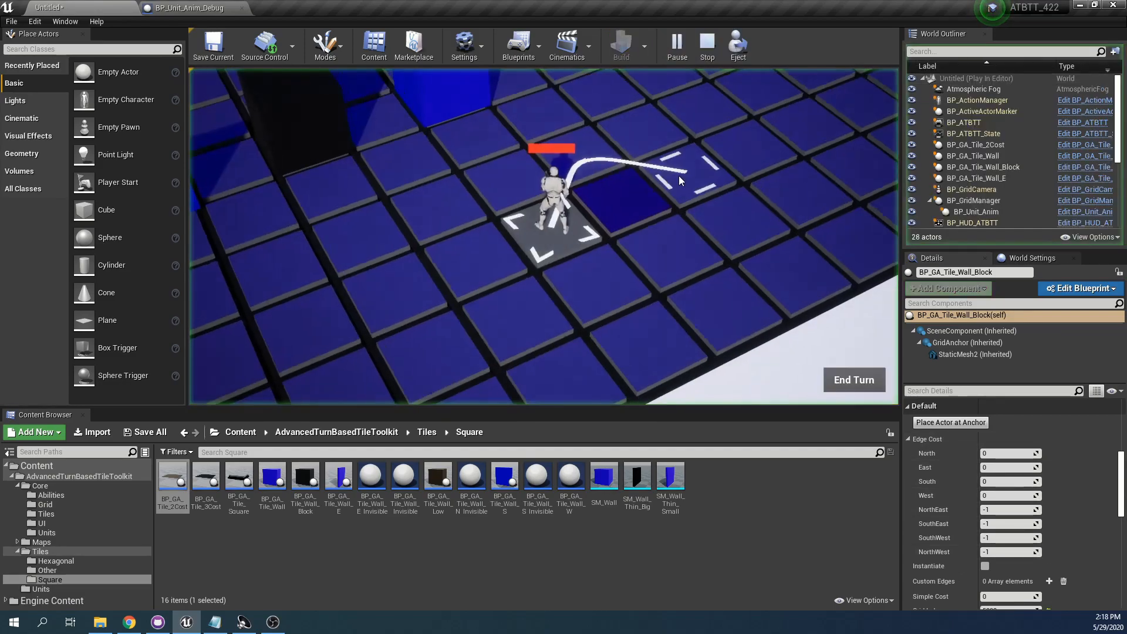
pyautogui.click(404, 223)
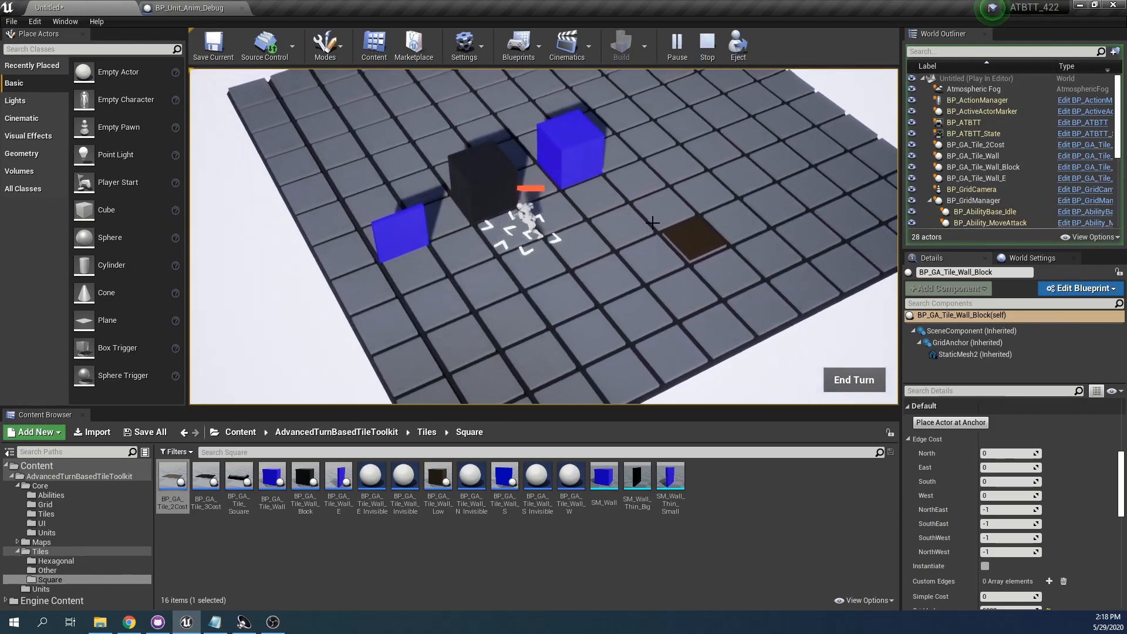
pyautogui.press('e')
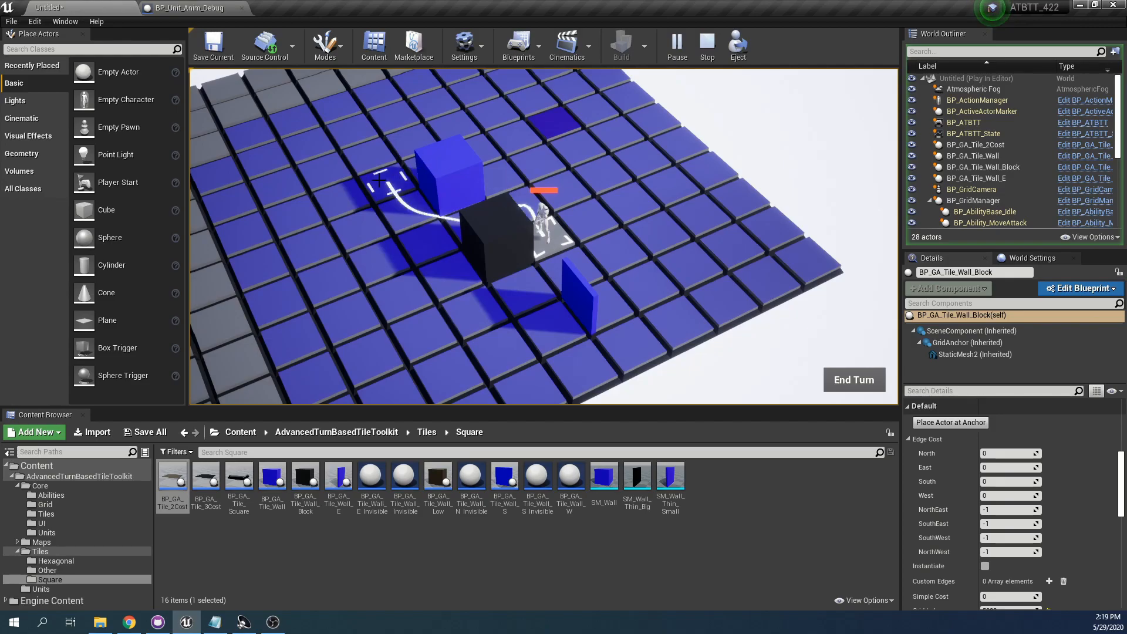
pyautogui.press('Escape')
pyautogui.moveTo(464, 258); pyautogui.dragTo(376, 293, button='right')
pyautogui.click(437, 181)
pyautogui.moveTo(437, 182); pyautogui.dragTo(382, 129, button='right')
pyautogui.moveTo(422, 186); pyautogui.dragTo(378, 203, button='right')
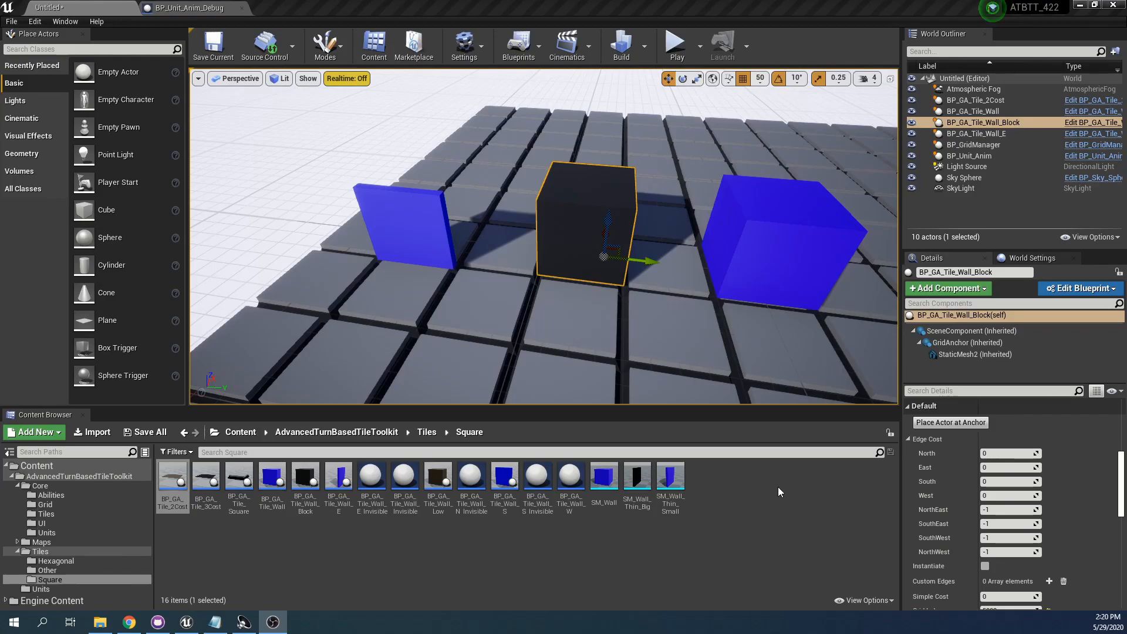
# Create a Blueprint class based on BP_GA_Tile in the Square folder and name it BP_GA_Tile_Custom
pyautogui.rightClick(738, 498)
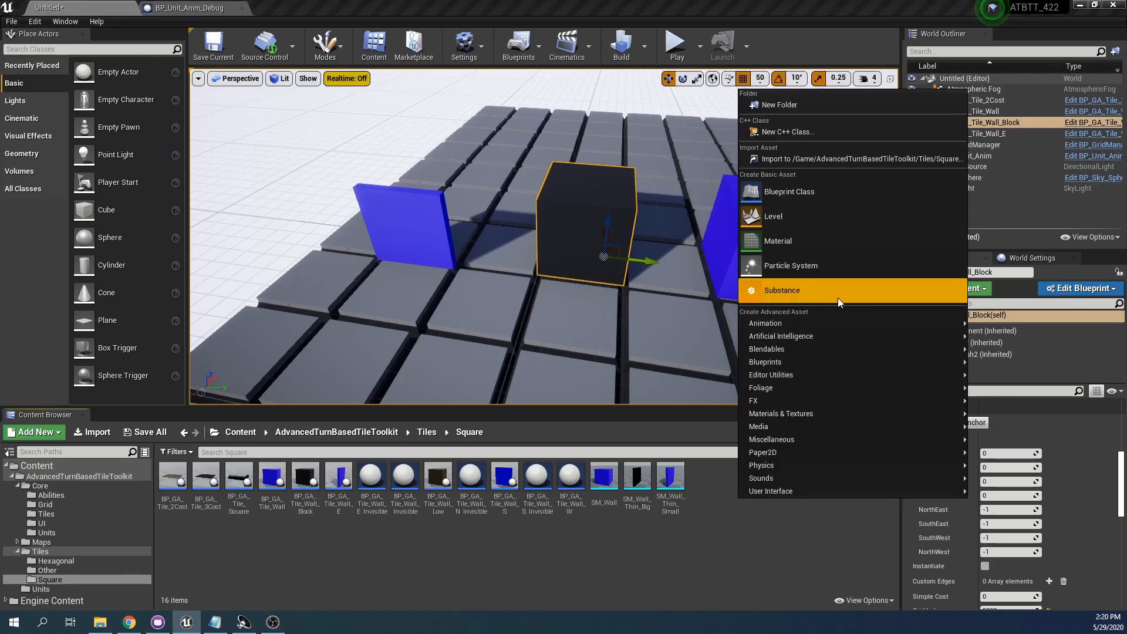
pyautogui.click(734, 496)
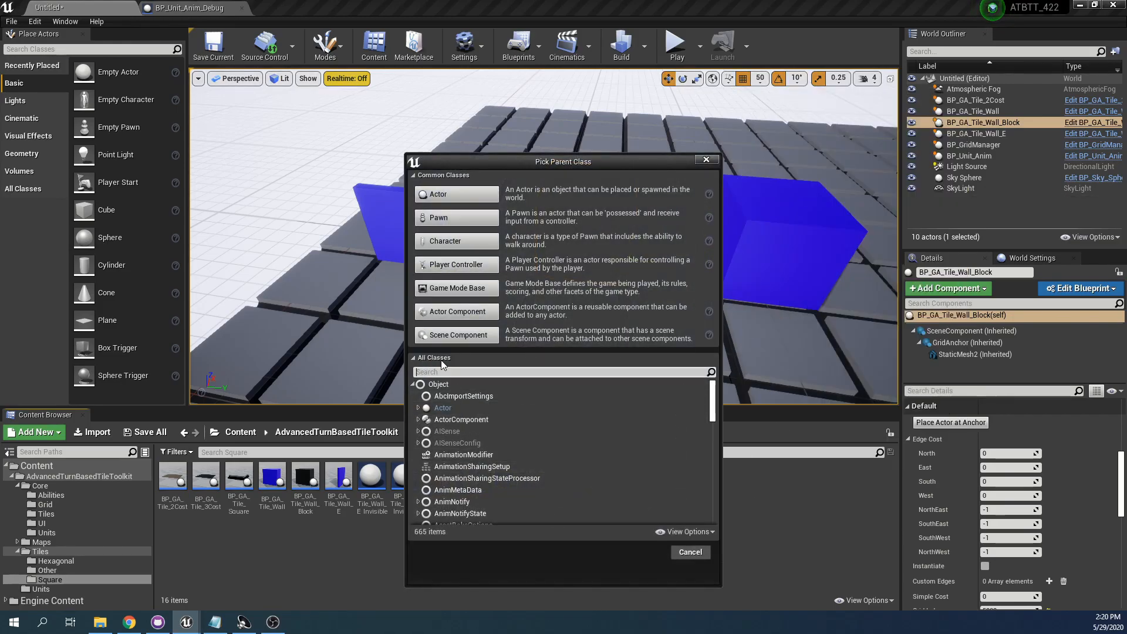
pyautogui.write('tile')
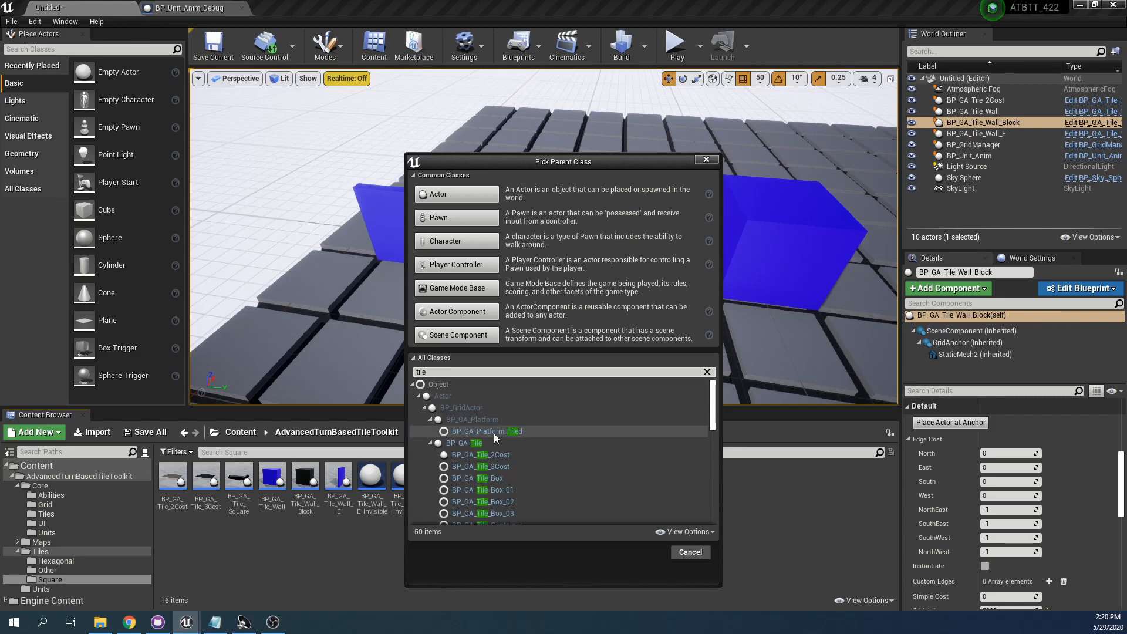
pyautogui.click(531, 442)
pyautogui.click(643, 551)
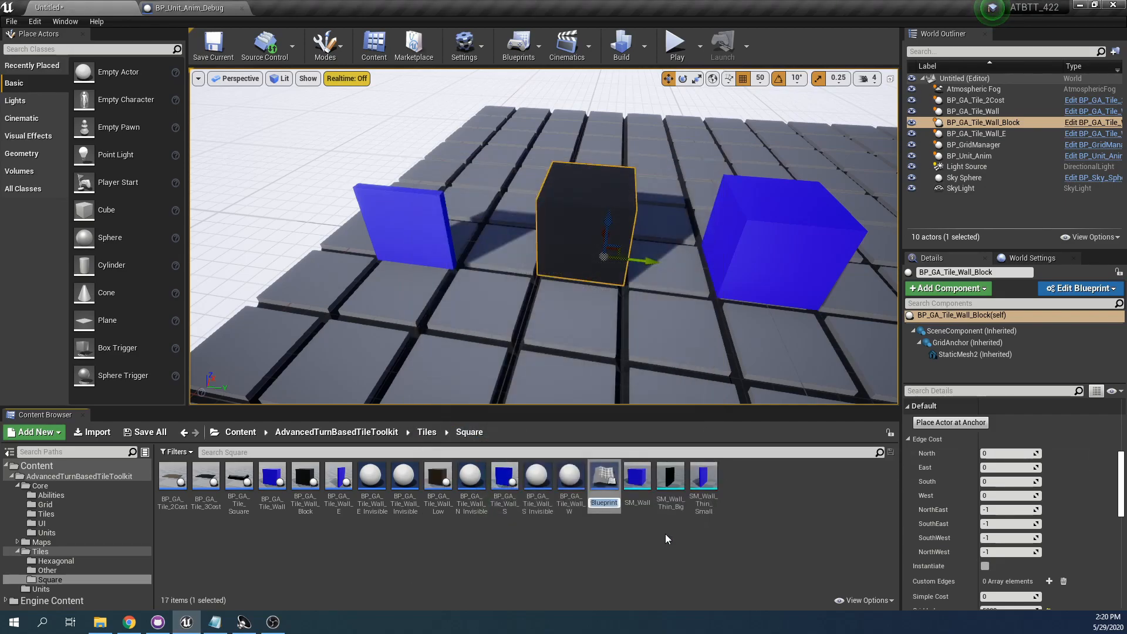
pyautogui.write('BP_GA_T')
pyautogui.write('ile_C')
pyautogui.write('ustom')
pyautogui.press('Return')
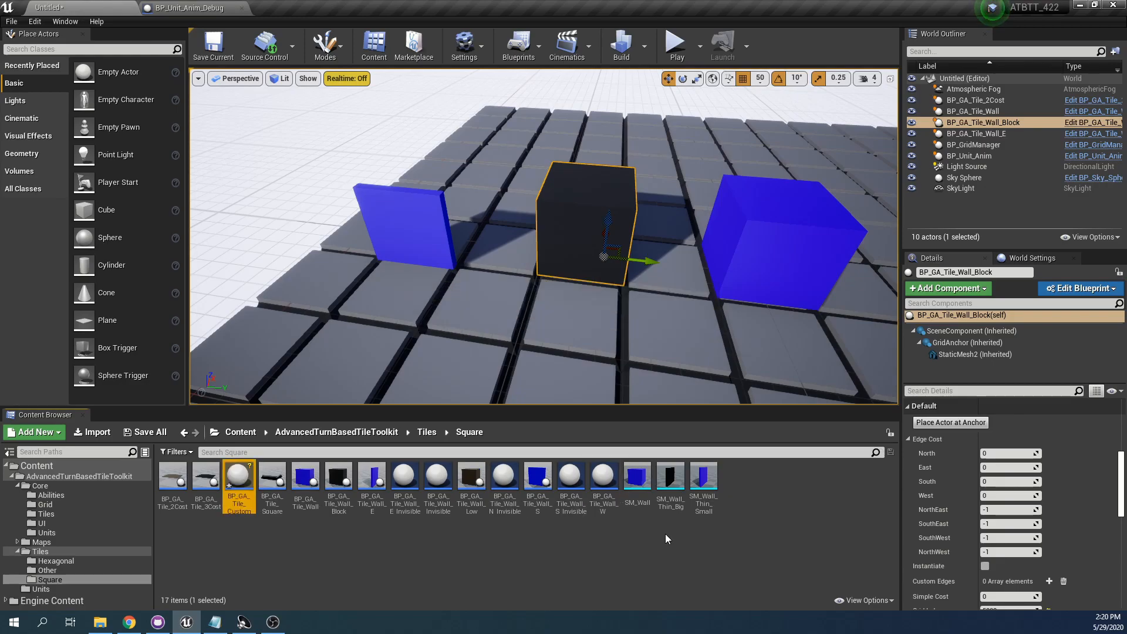
# Place a BP_GA_Tile_Custom tile on the grid in front of the black wall block and thin blue wall
pyautogui.moveTo(238, 477); pyautogui.dragTo(483, 299)
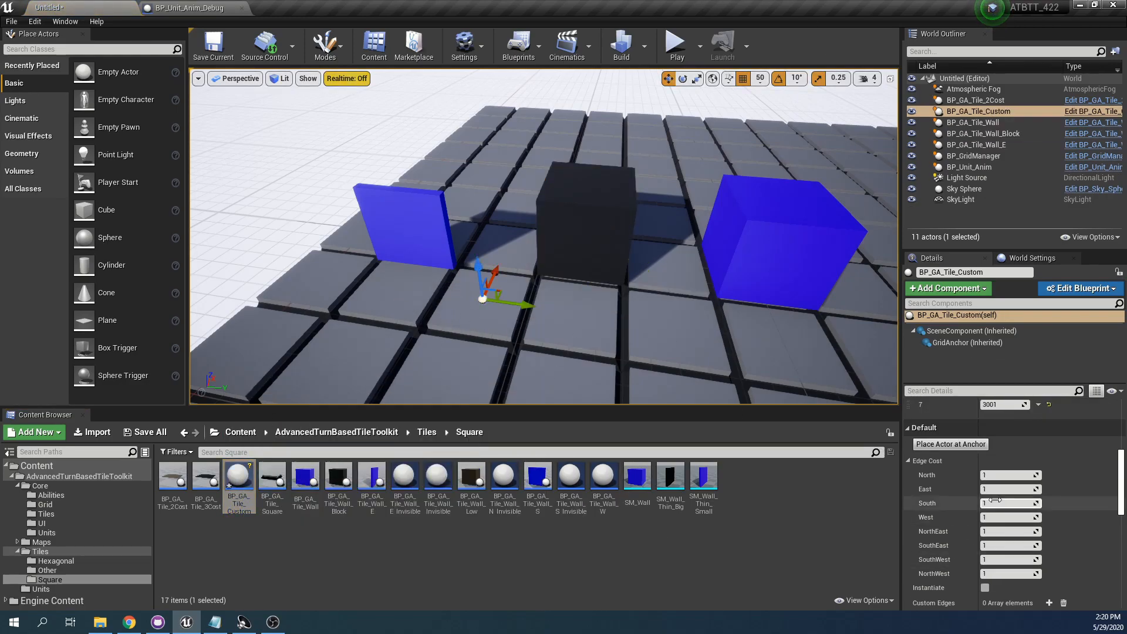
pyautogui.moveTo(584, 254); pyautogui.dragTo(637, 285, button='right')
pyautogui.moveTo(446, 226); pyautogui.dragTo(433, 240, button='right')
pyautogui.press('s')
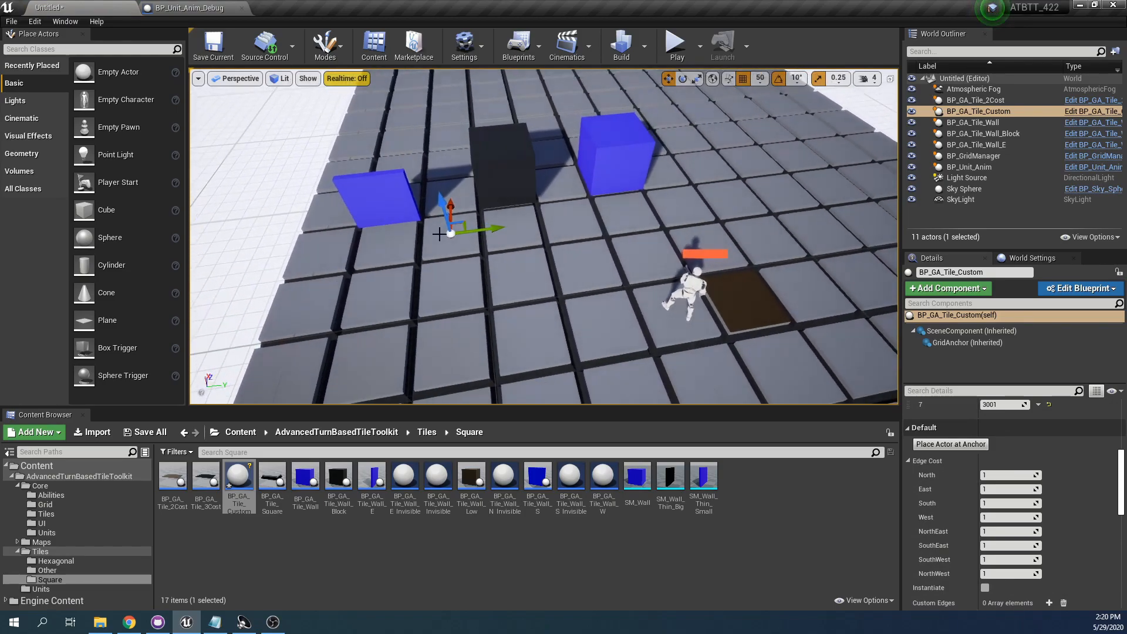
# Move the custom tile next to the unit with all eight edge costs set to 3, and play test the pathfinding
pyautogui.moveTo(481, 220); pyautogui.dragTo(641, 240)
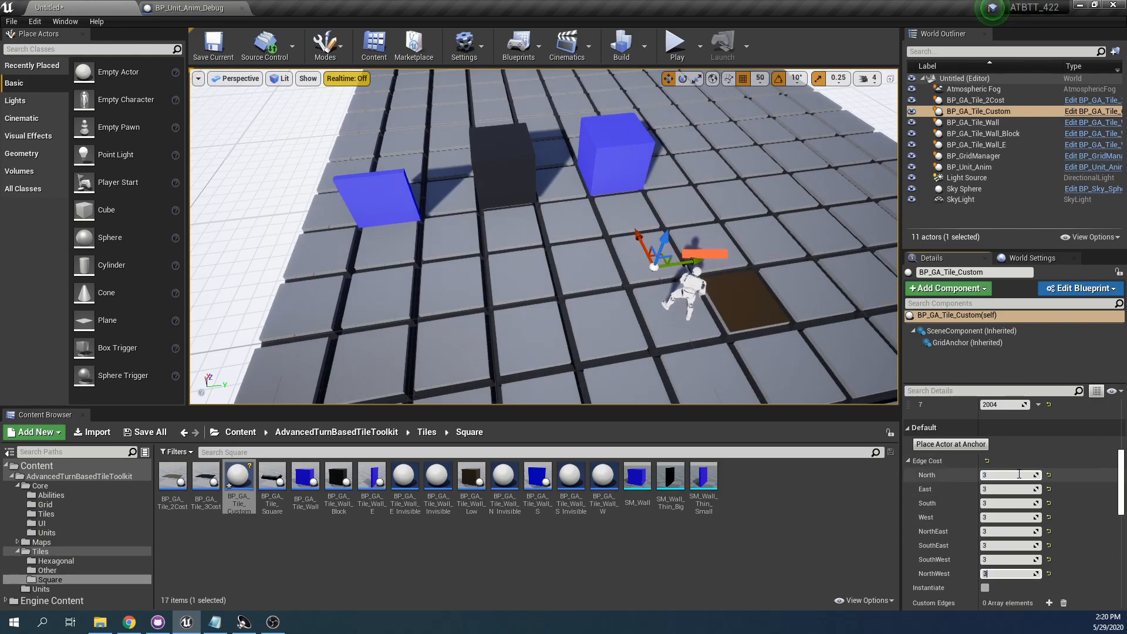
pyautogui.click(676, 44)
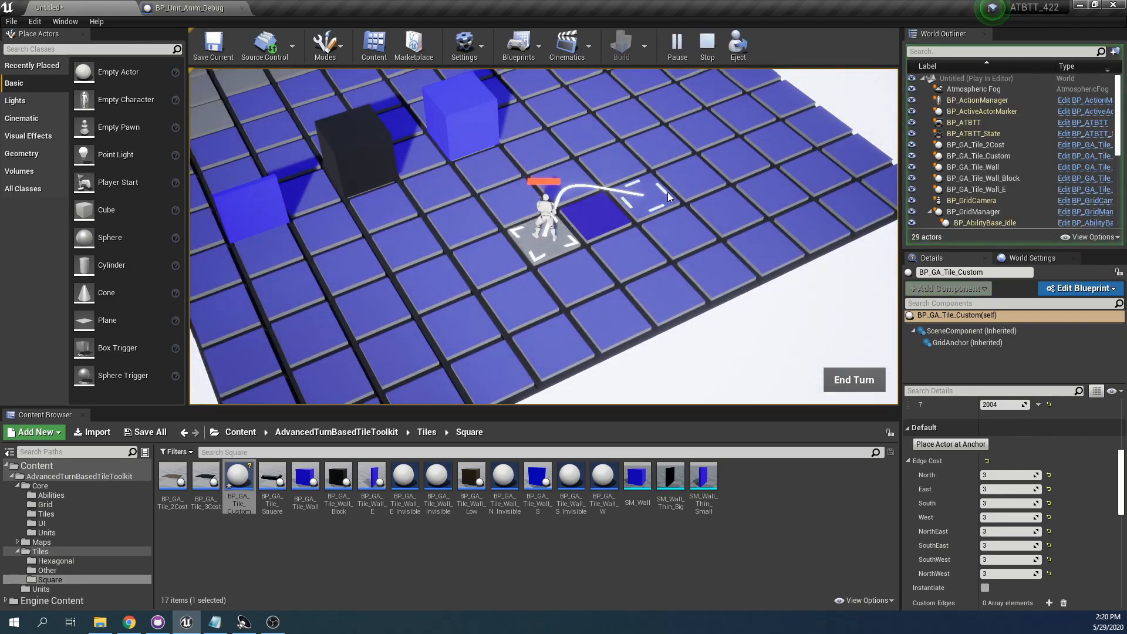
pyautogui.press('Escape')
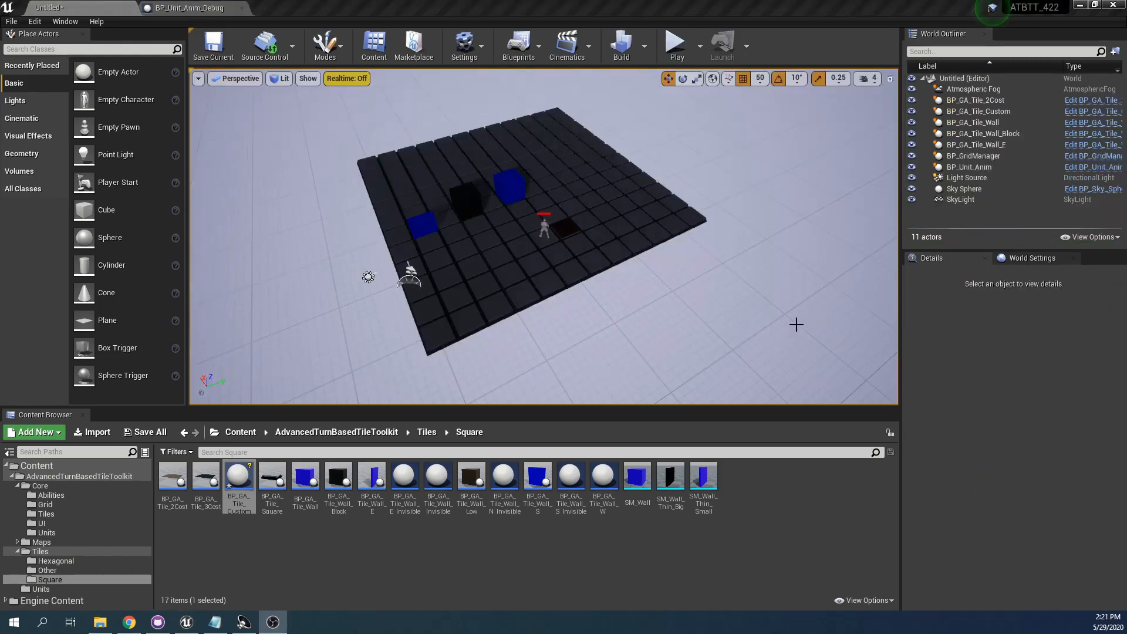
# Open the BP_GA_Tile_Custom Blueprint and add a Static Mesh component to it
pyautogui.doubleClick(247, 476)
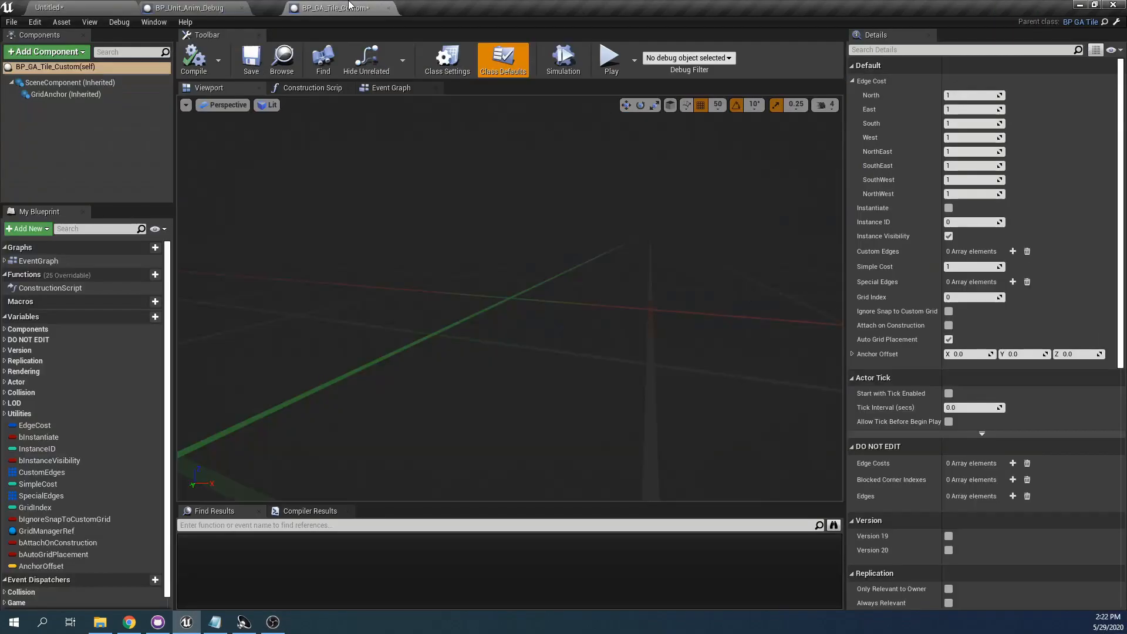
pyautogui.click(51, 52)
pyautogui.write('stat')
pyautogui.click(34, 128)
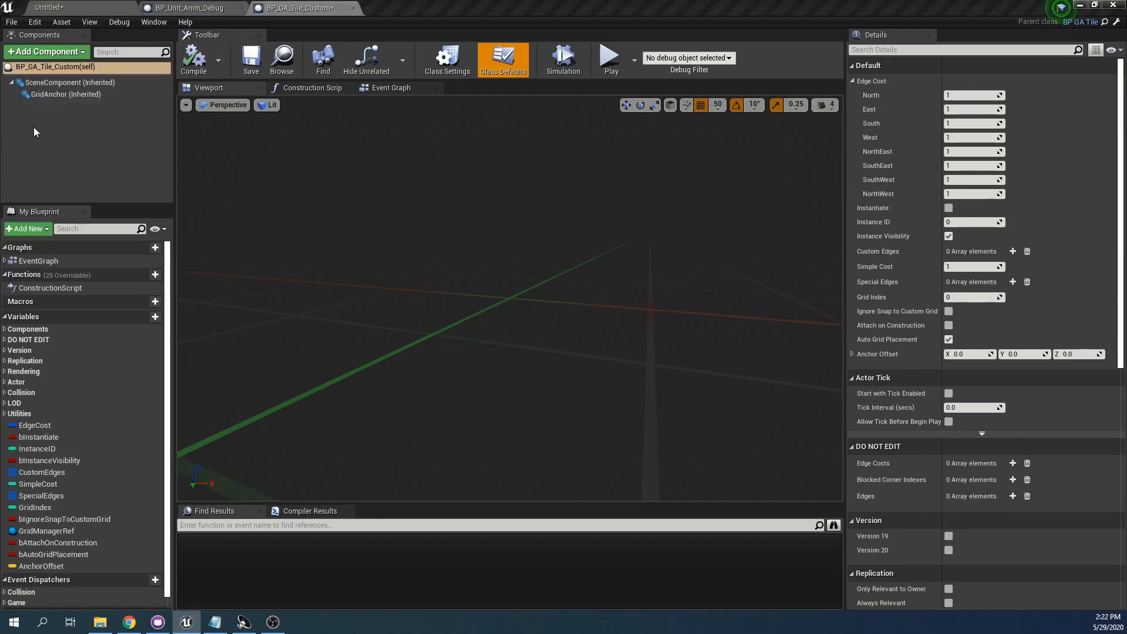
pyautogui.click(66, 96)
pyautogui.click(53, 105)
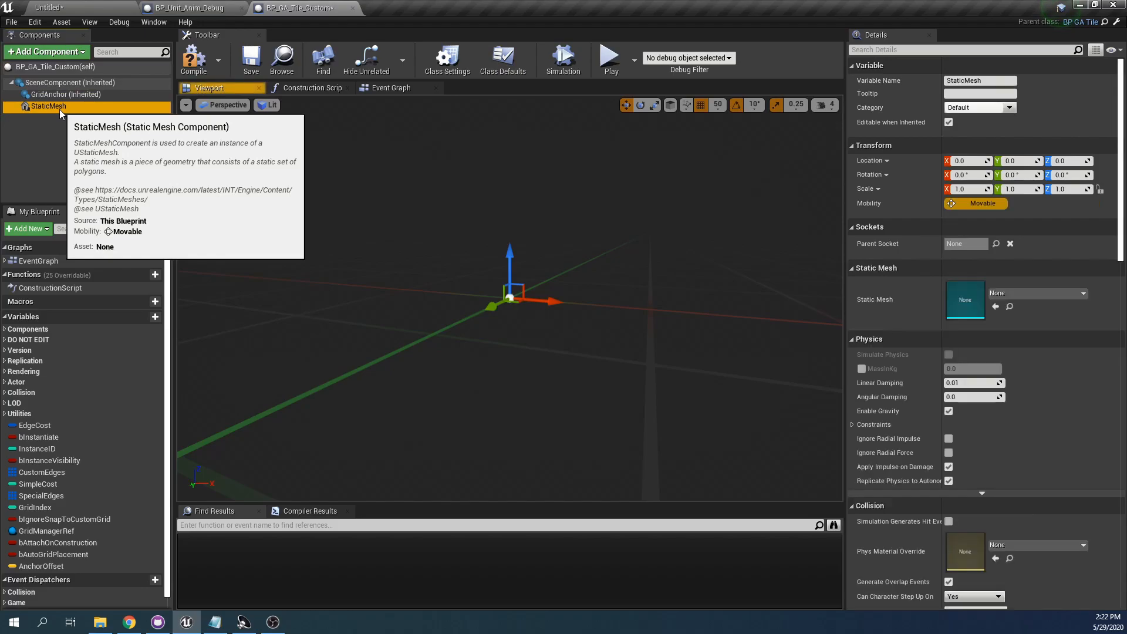
# Assign the SM_Crate mesh to the custom tile's StaticMesh component
pyautogui.click(1014, 294)
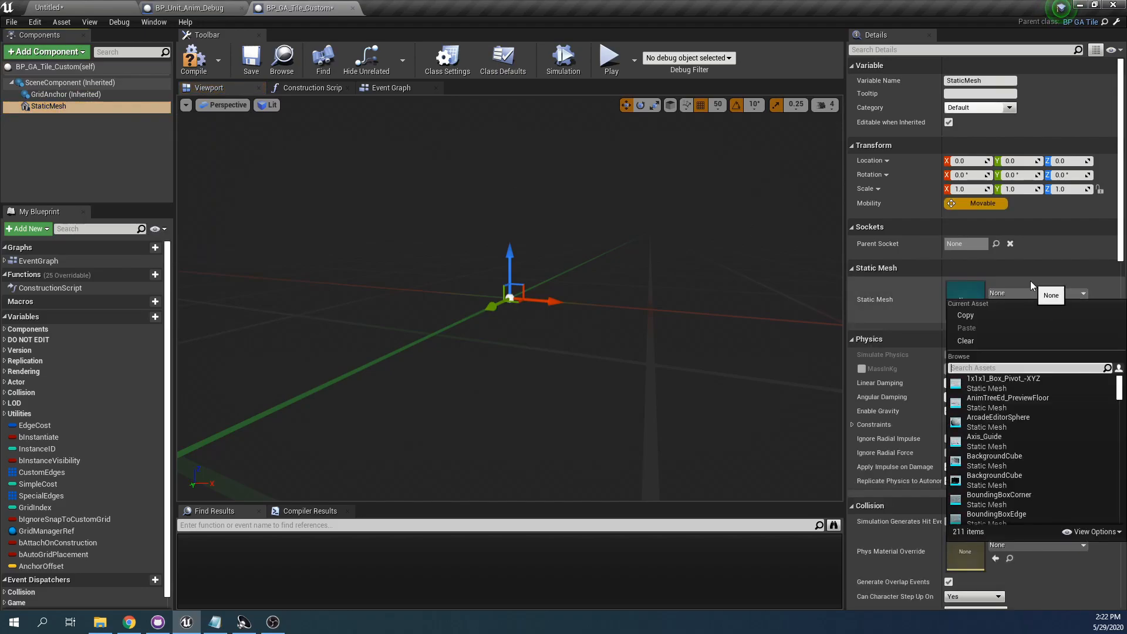
pyautogui.write('crate')
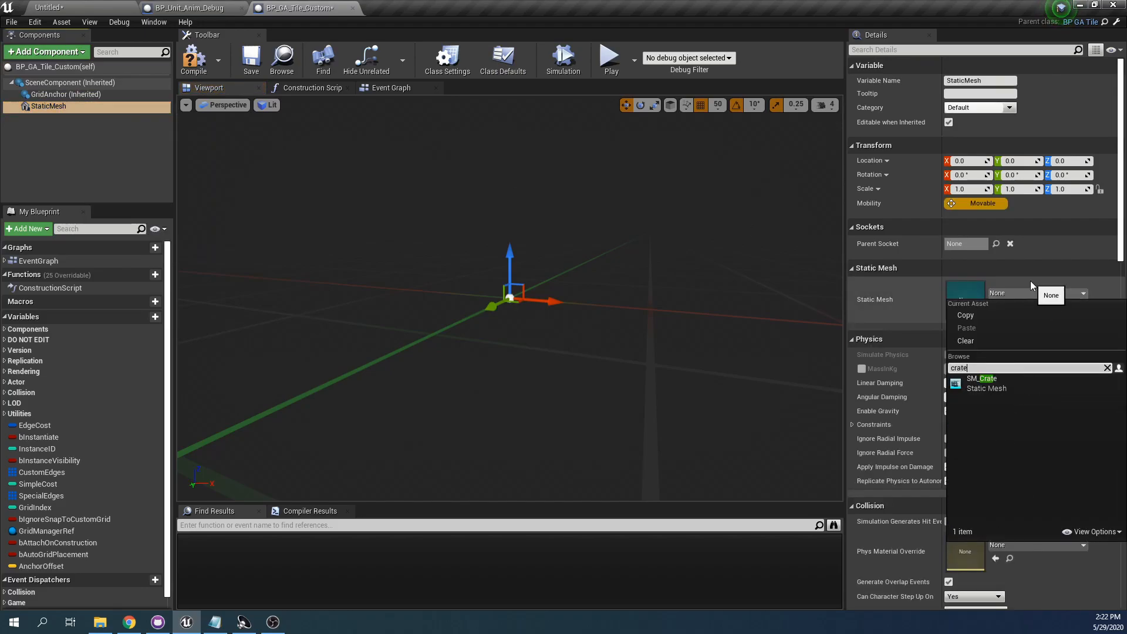
pyautogui.press('Return')
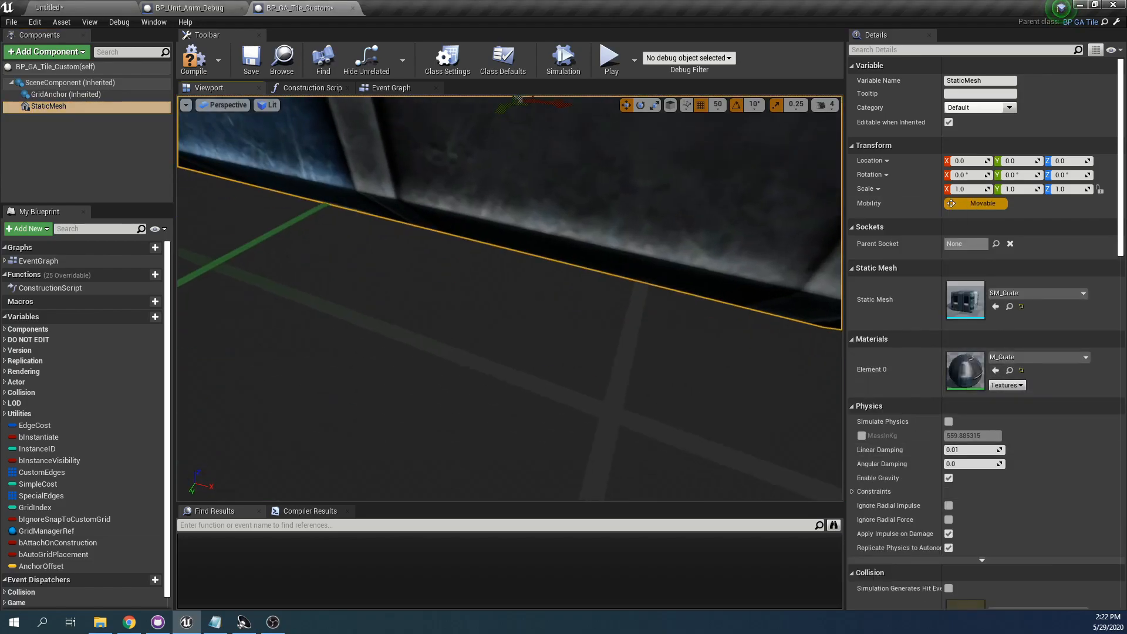
# Compile the BP_GA_Tile_Custom Blueprint and return to the level
pyautogui.click(190, 62)
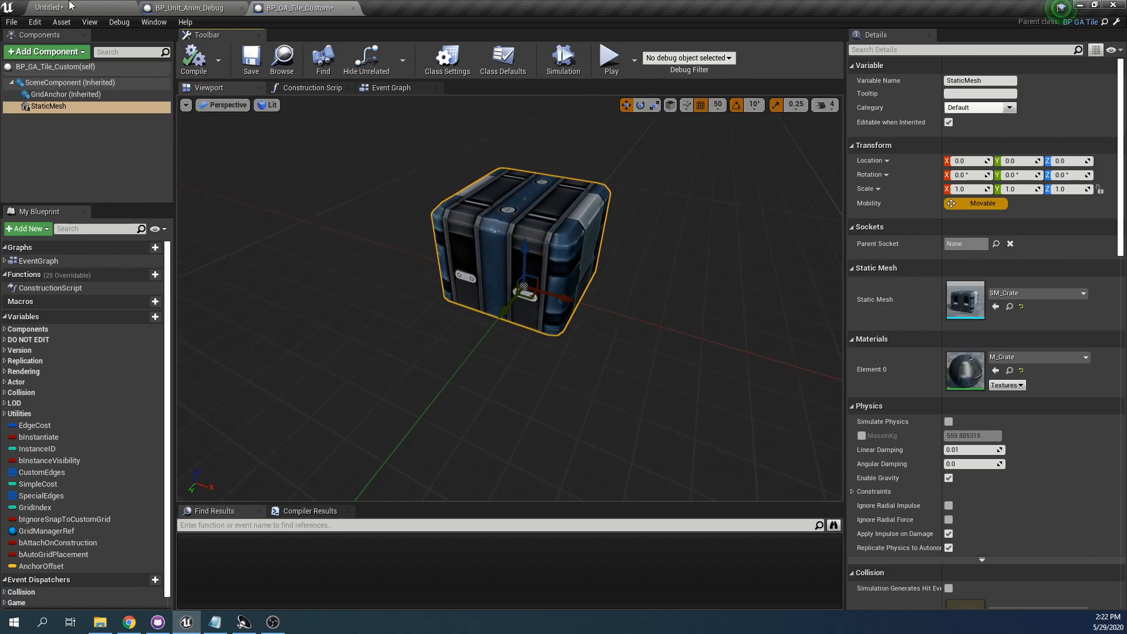
pyautogui.click(69, 5)
pyautogui.scroll(5, 521, 225)
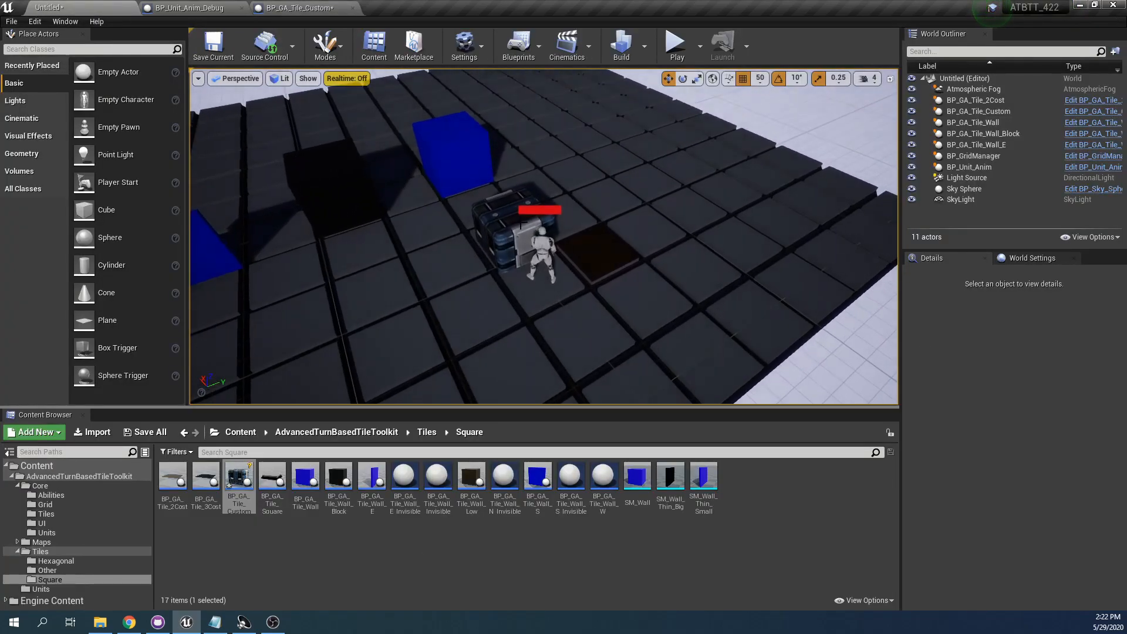
# Set all eight edge costs of the placed custom crate tile to 0
pyautogui.click(521, 225)
pyautogui.press('f')
pyautogui.moveTo(641, 257); pyautogui.dragTo(624, 234)
pyautogui.press('a')
pyautogui.moveTo(624, 235)
pyautogui.mouseDown(button='right')
pyautogui.moveTo(646, 235)
pyautogui.moveTo(624, 235)
pyautogui.mouseUp(button='right')
pyautogui.moveTo(619, 236)
pyautogui.mouseDown()
pyautogui.moveTo(556, 223)
pyautogui.moveTo(598, 238)
pyautogui.mouseUp()
pyautogui.press('w')
pyautogui.moveTo(623, 188)
pyautogui.mouseDown(button='right')
pyautogui.moveTo(551, 217)
pyautogui.moveTo(623, 189)
pyautogui.mouseUp(button='right')
pyautogui.press('d')
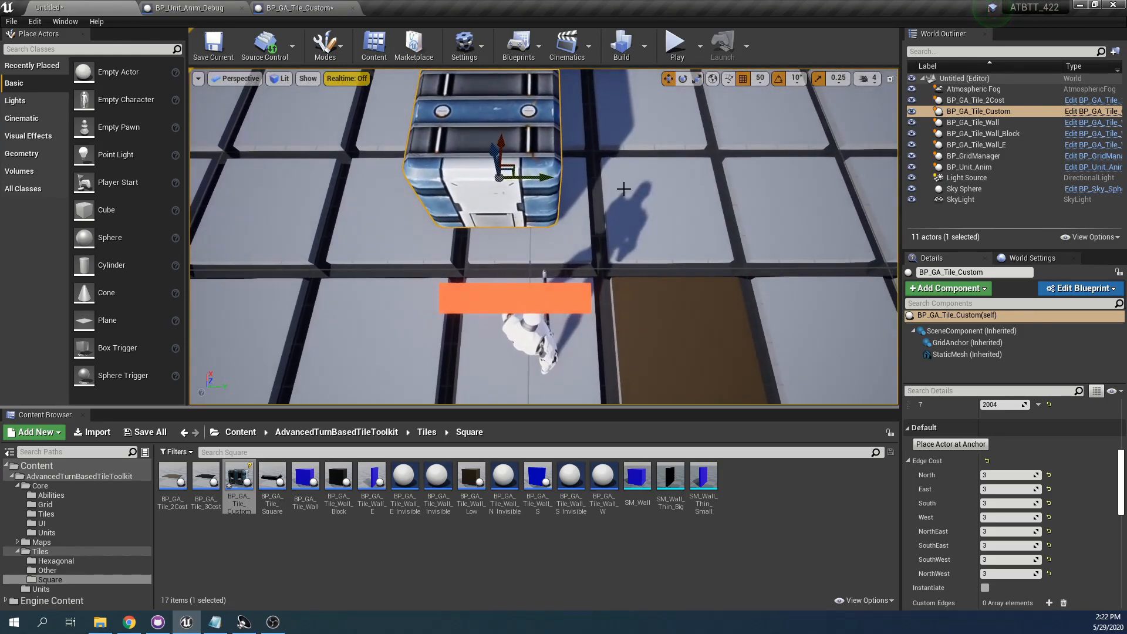
pyautogui.click(1000, 475)
pyautogui.write('0')
pyautogui.press('Tab')
pyautogui.write('0\t0\t0\t0\t0\t0\t0')
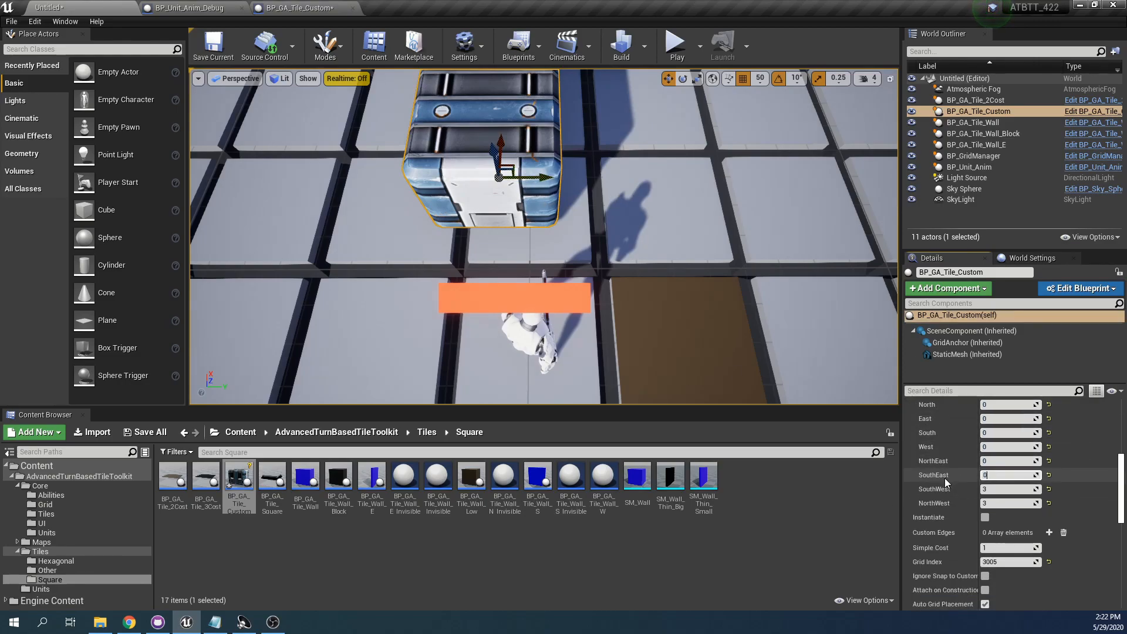
# Play test the unit's path around the crate tile, checking it from another camera angle, and end the session
pyautogui.click(675, 46)
pyautogui.click(493, 181)
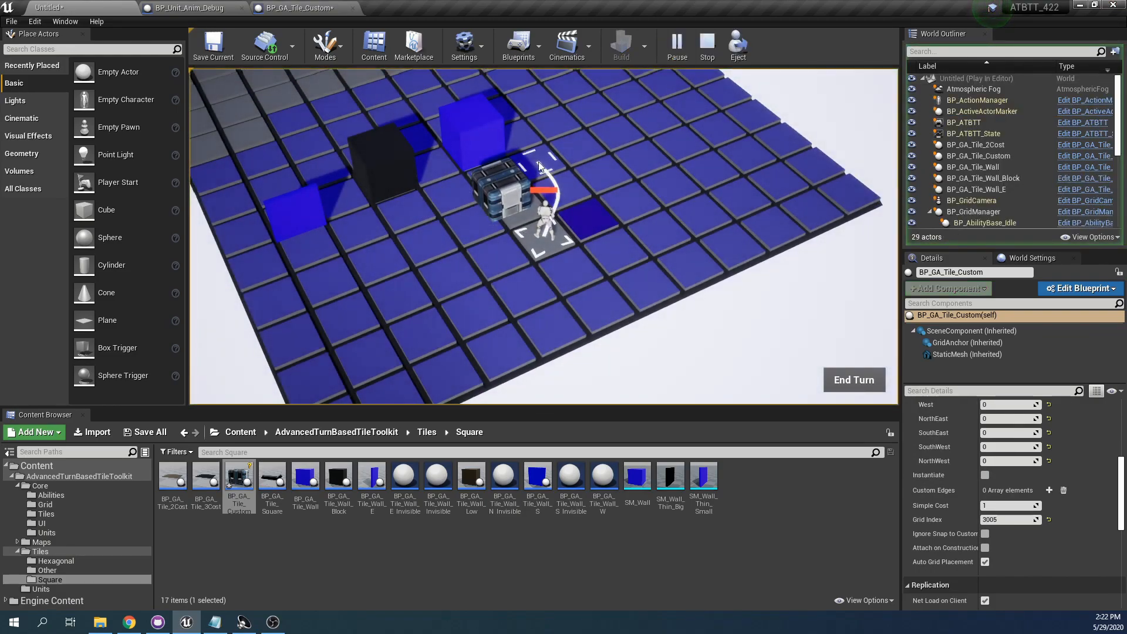
pyautogui.moveTo(803, 111); pyautogui.dragTo(455, 273, button='middle')
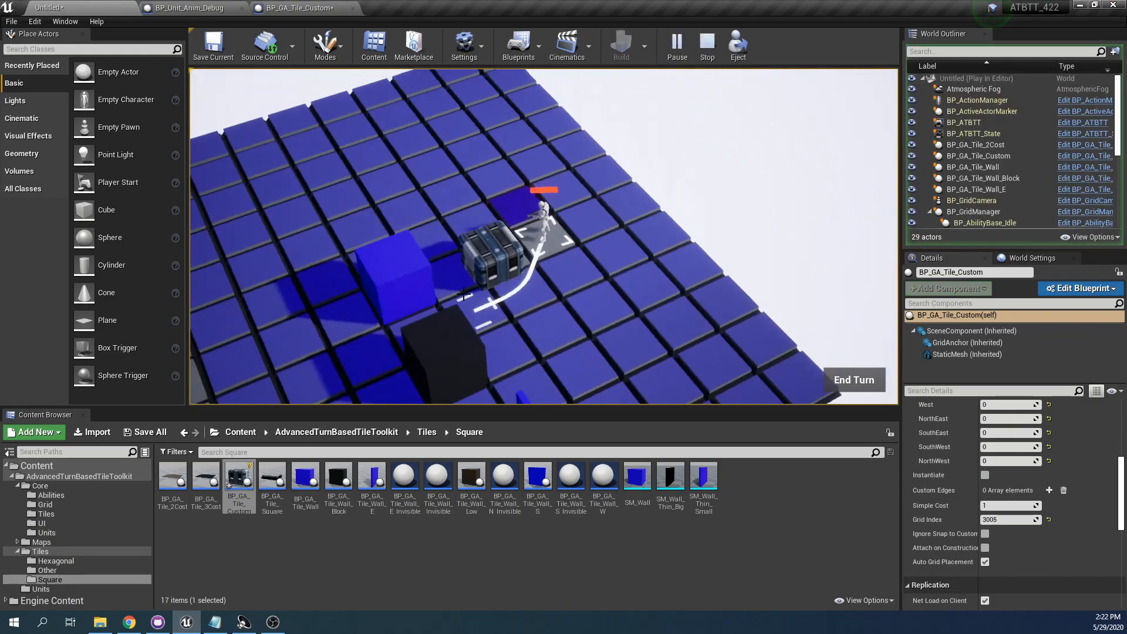
pyautogui.press('Escape')
pyautogui.scroll(15, 567, 218)
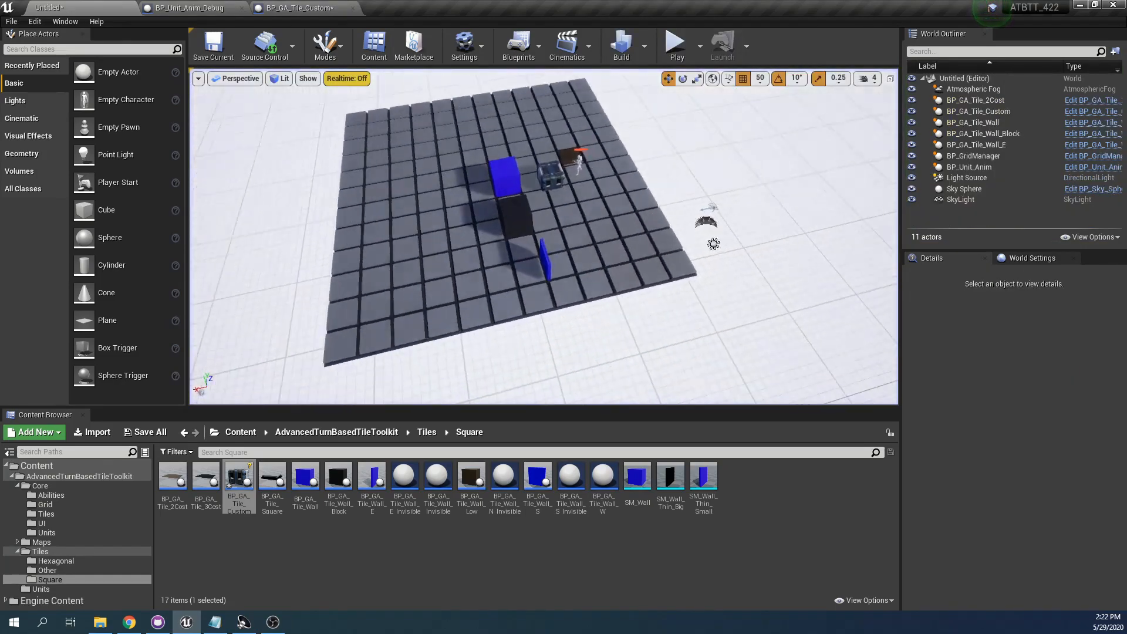
# Attach the StaticMesh component to GridAnchor in the BP_GA_Tile_Custom Blueprint
pyautogui.click(425, 226)
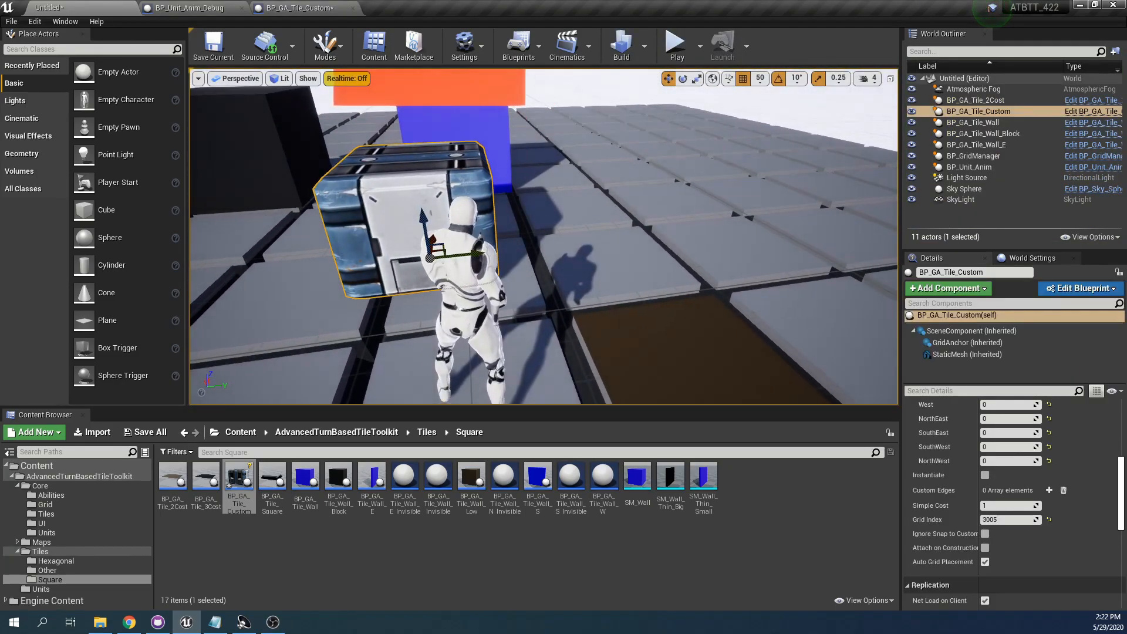
pyautogui.press('f')
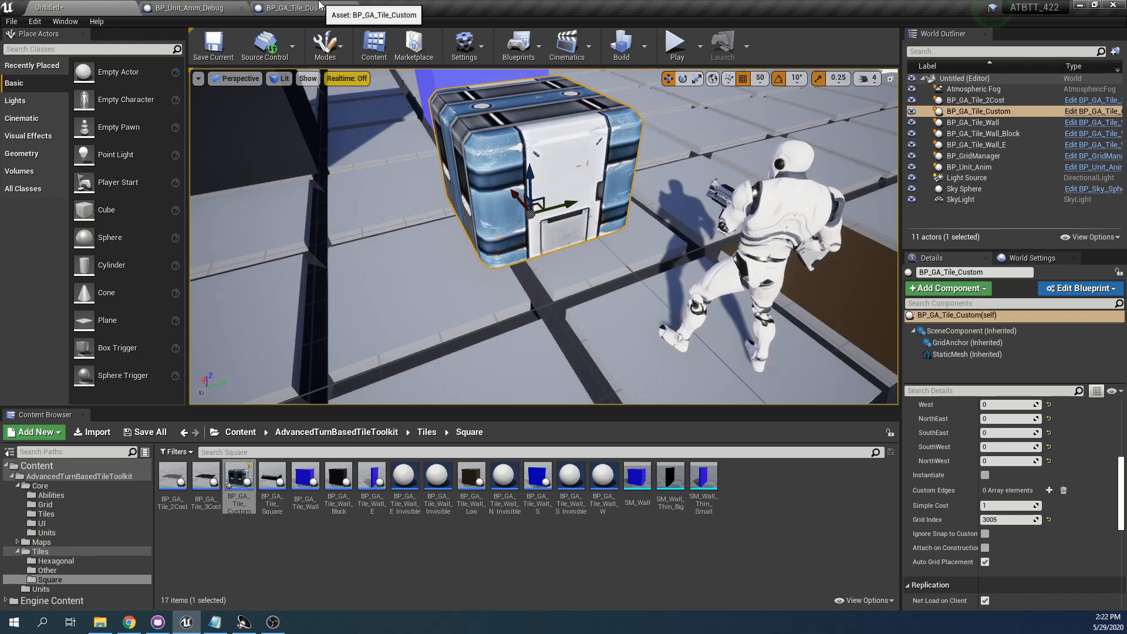
pyautogui.click(320, 6)
pyautogui.moveTo(51, 108); pyautogui.dragTo(65, 95)
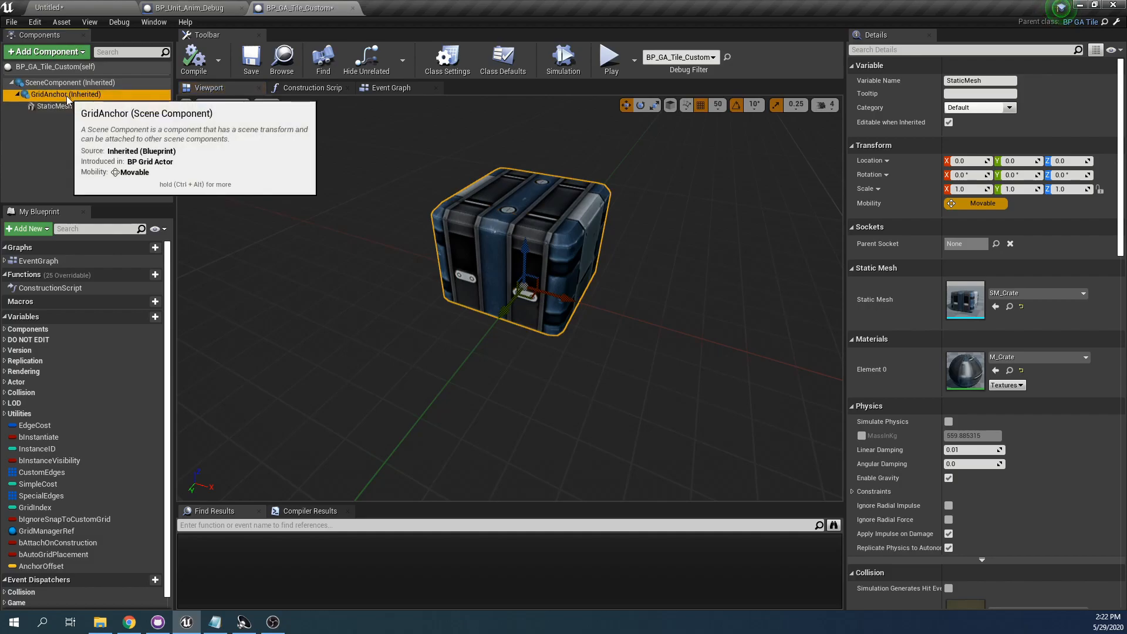
pyautogui.click(66, 95)
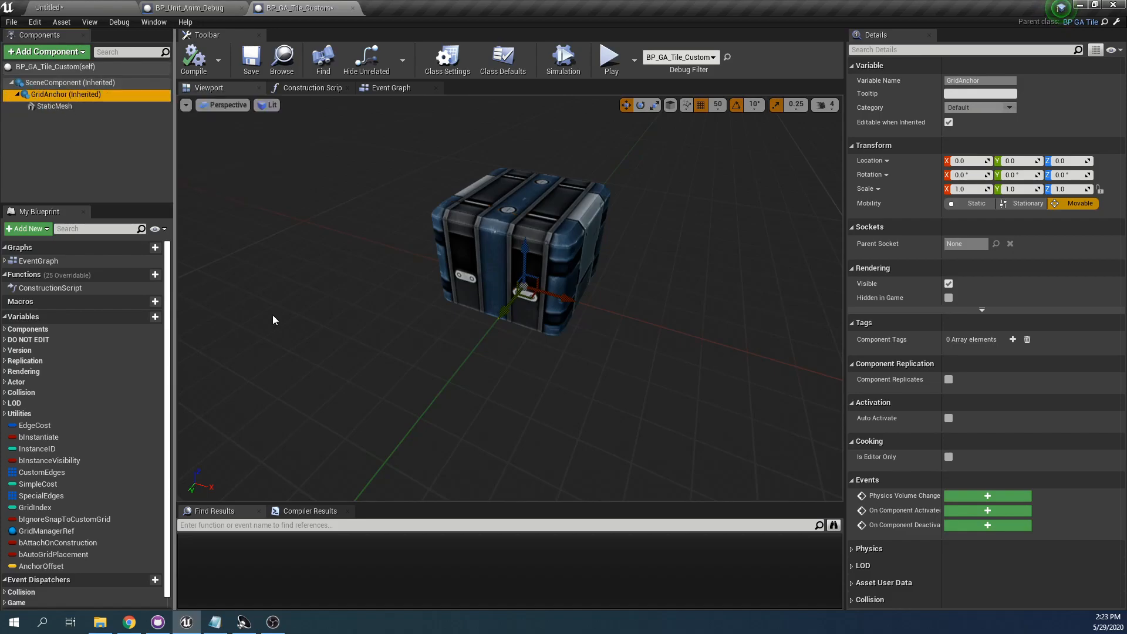
# Move the custom tile actor in the level slightly away from the centre of its grid cell
pyautogui.click(84, 6)
pyautogui.click(574, 184)
pyautogui.click(573, 185)
pyautogui.moveTo(574, 199)
pyautogui.mouseDown()
pyautogui.moveTo(371, 229)
pyautogui.moveTo(672, 173)
pyautogui.moveTo(551, 218)
pyautogui.moveTo(708, 186)
pyautogui.moveTo(564, 218)
pyautogui.mouseUp()
pyautogui.moveTo(551, 201); pyautogui.dragTo(628, 235, button='right')
pyautogui.moveTo(476, 175); pyautogui.dragTo(472, 176)
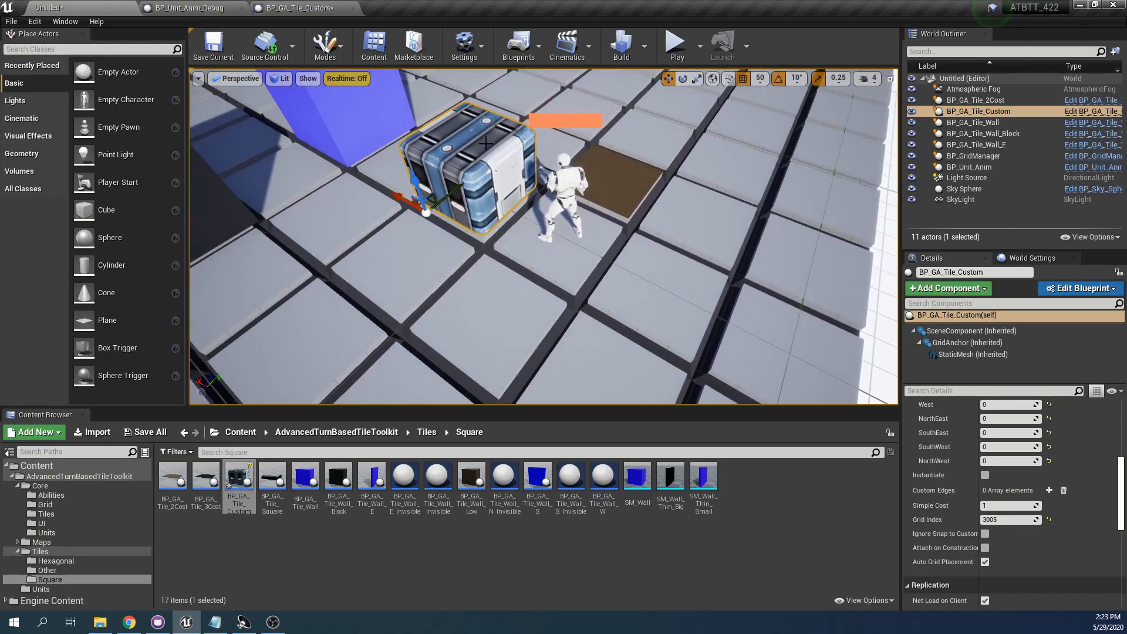
# Place the custom tile actor at its anchor so its pivot lines up with the crate mesh
pyautogui.scroll(5, 998, 501)
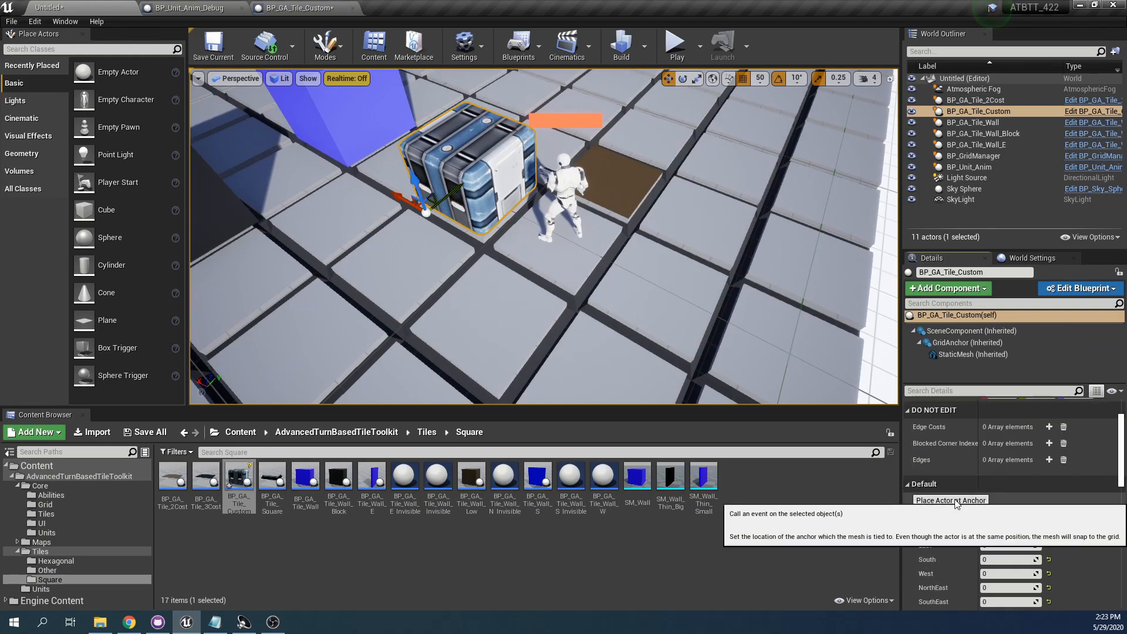
pyautogui.click(741, 168)
pyautogui.click(489, 148)
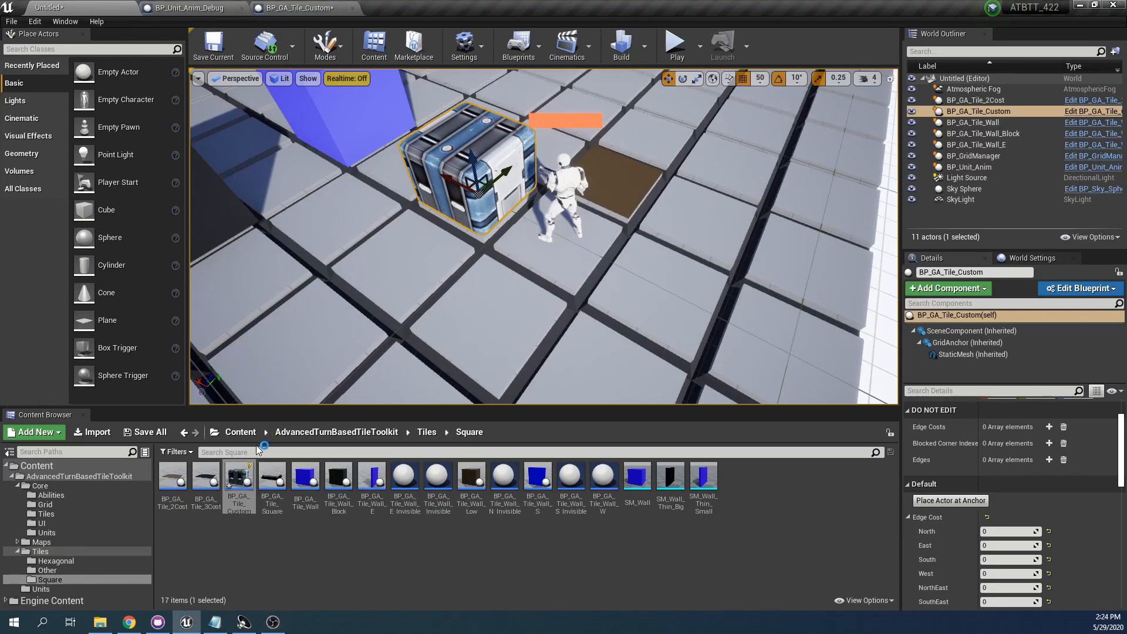
# Set all eight default EdgeCost values in the BP_GA_Tile_Custom Blueprint to 0
pyautogui.doubleClick(240, 480)
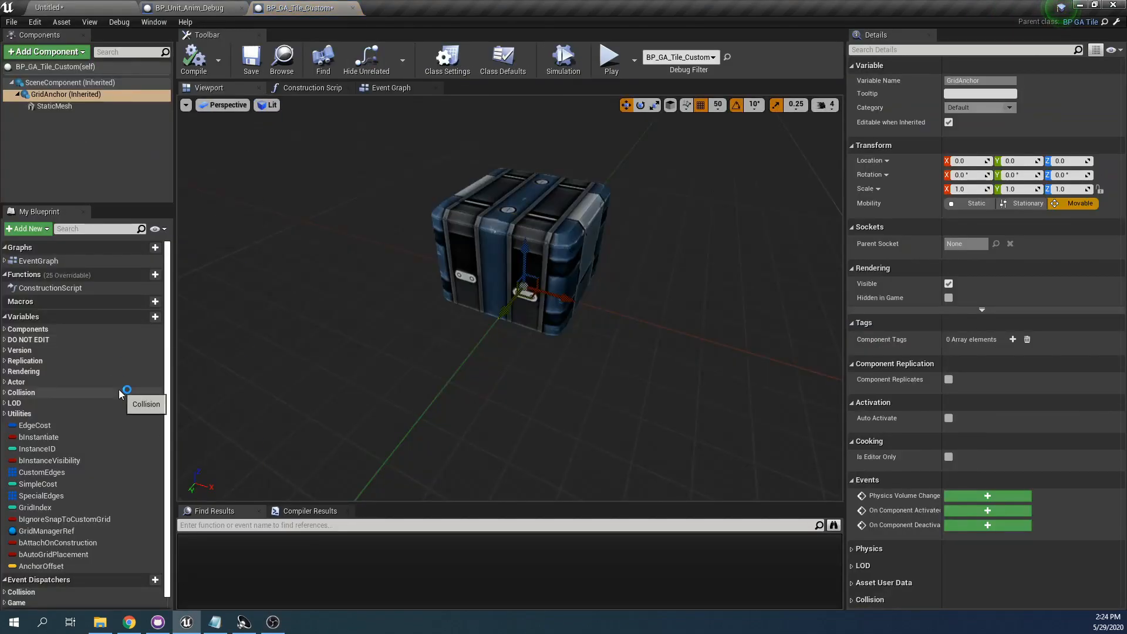
pyautogui.scroll(-1, 70, 387)
pyautogui.click(37, 416)
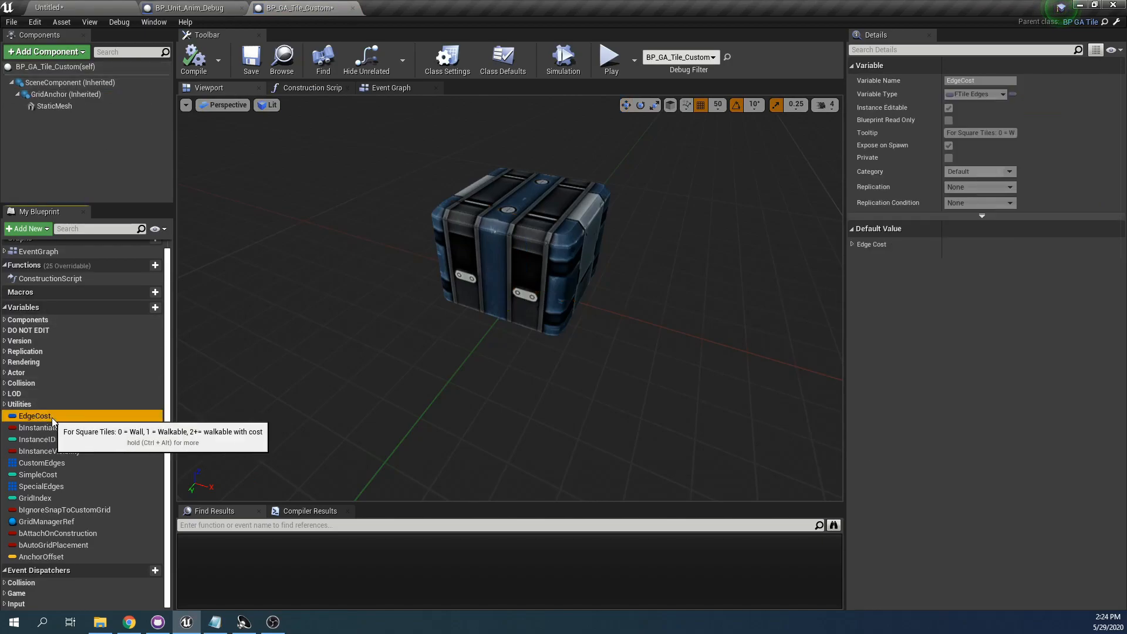
pyautogui.click(853, 246)
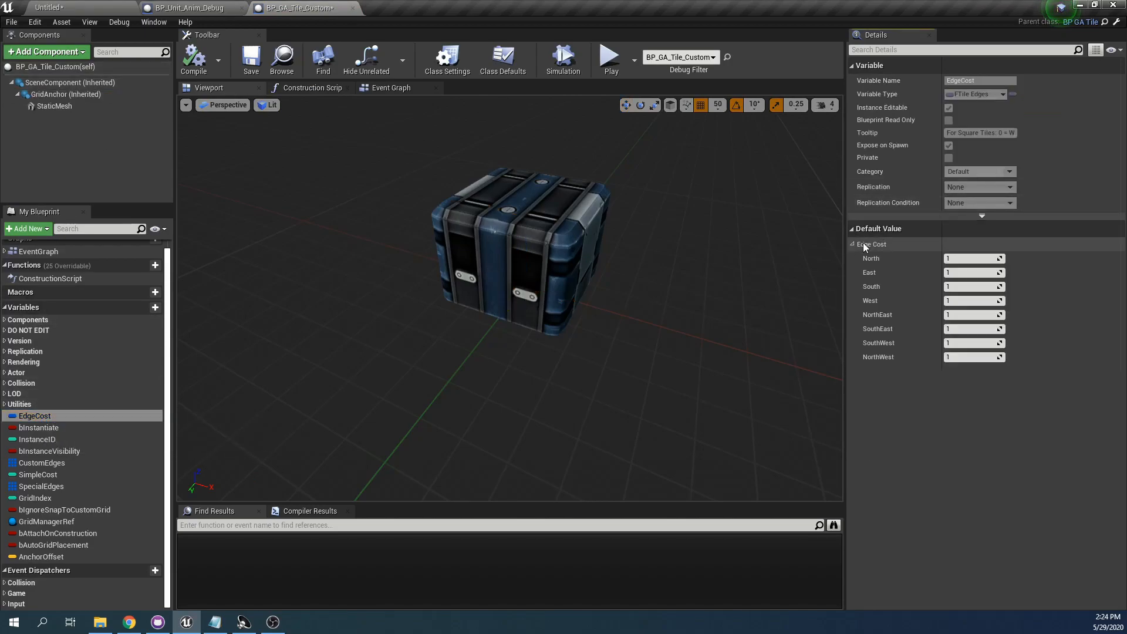
pyautogui.write('0\t0\t0\t0\t0\t0\t0\t0')
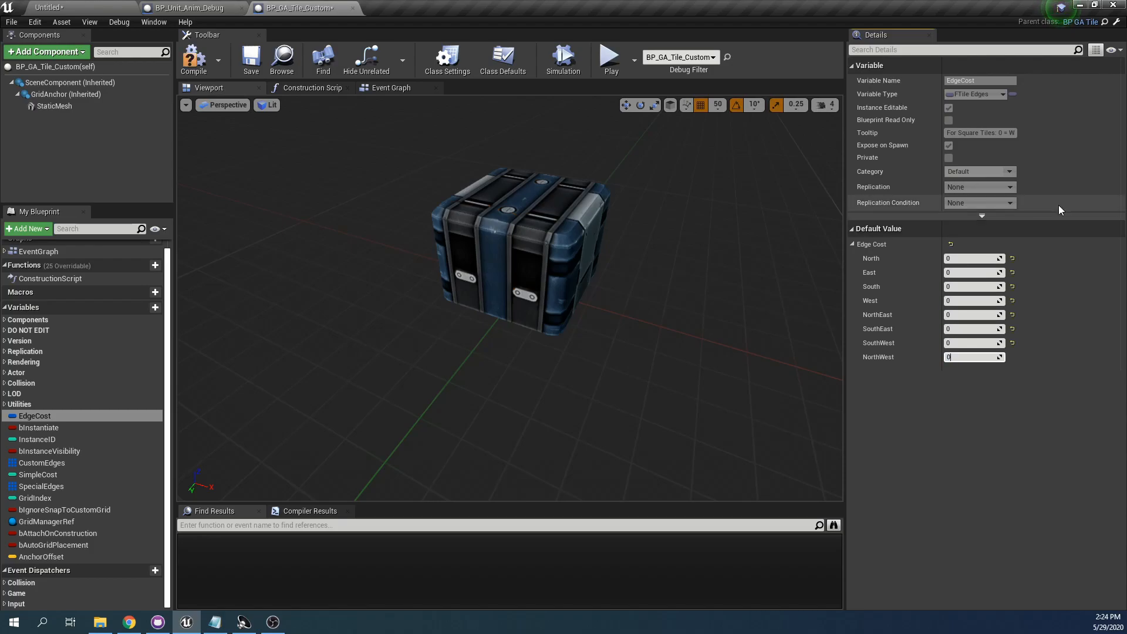
# Set the default NorthEast, SouthEast, SouthWest and NorthWest edge costs to -1
pyautogui.click(972, 315)
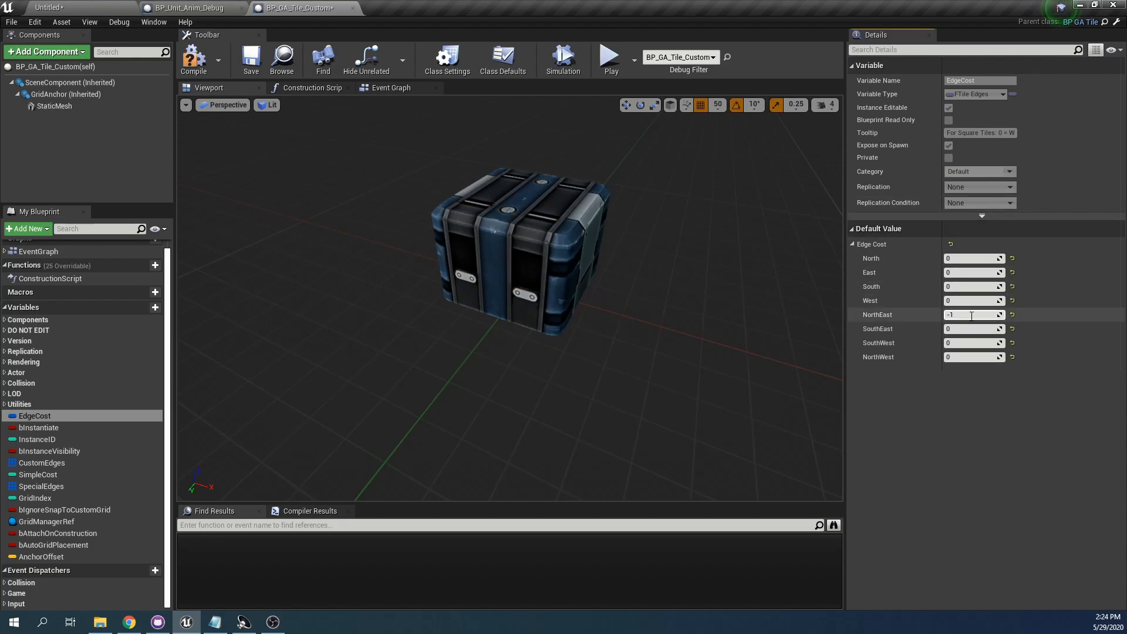
pyautogui.click(970, 327)
pyautogui.write('-1')
pyautogui.click(958, 344)
pyautogui.write('-1')
pyautogui.click(959, 358)
pyautogui.write('-1')
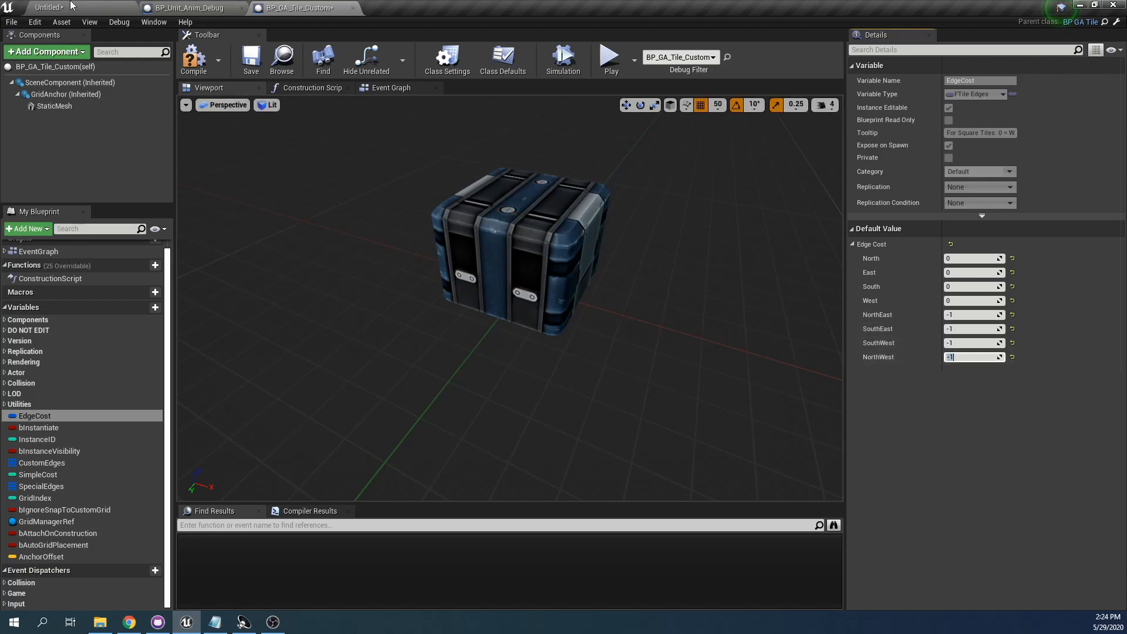
# Place two more BP_GA_Tile_Custom tiles on the grid near the unit and start a play test
pyautogui.click(44, 7)
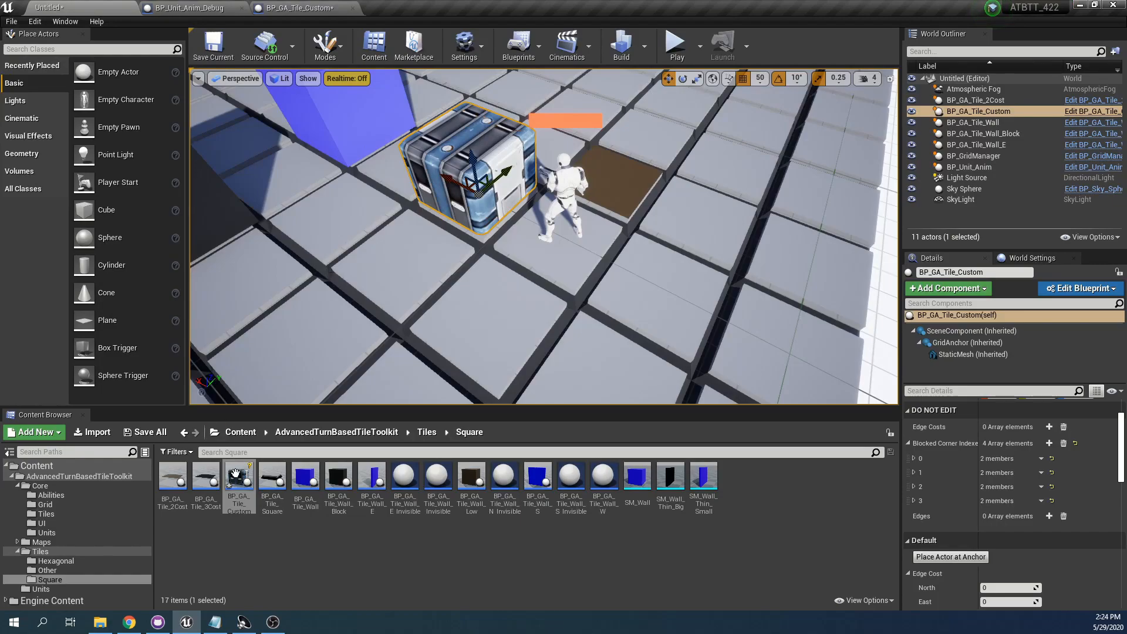
pyautogui.moveTo(239, 478); pyautogui.dragTo(457, 303)
pyautogui.scroll(3, 457, 302)
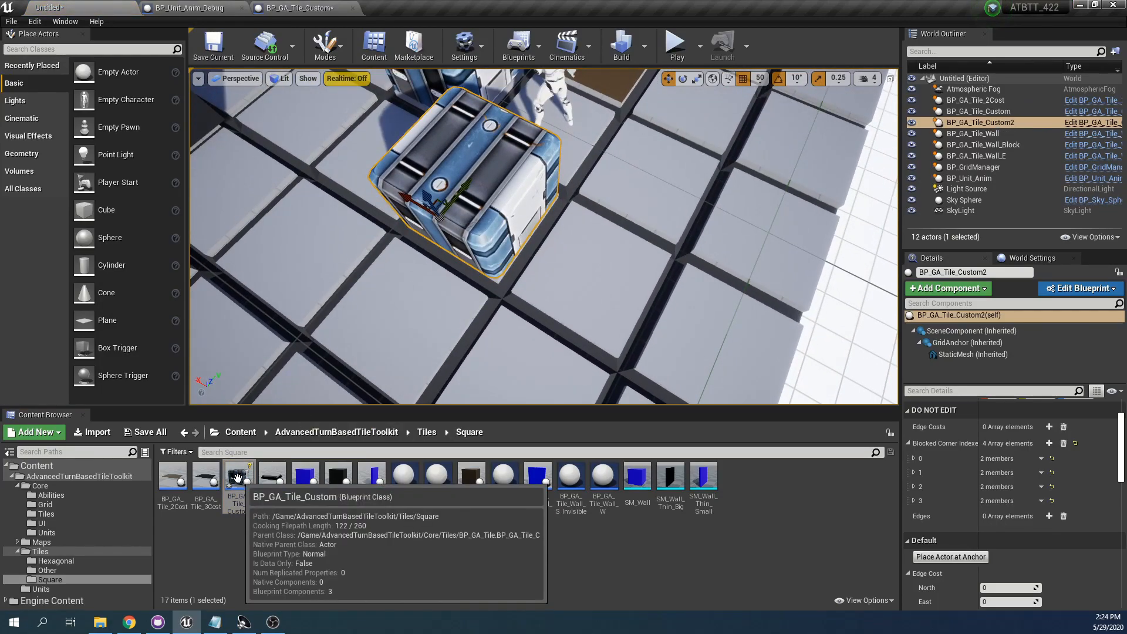
pyautogui.moveTo(238, 478); pyautogui.dragTo(559, 327)
pyautogui.click(679, 59)
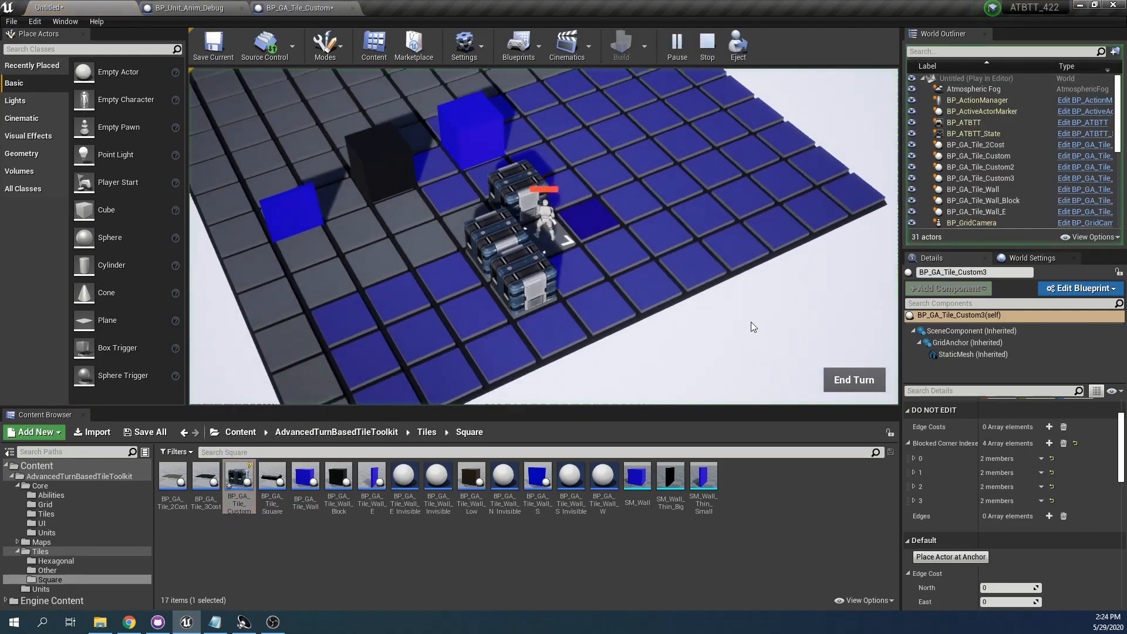